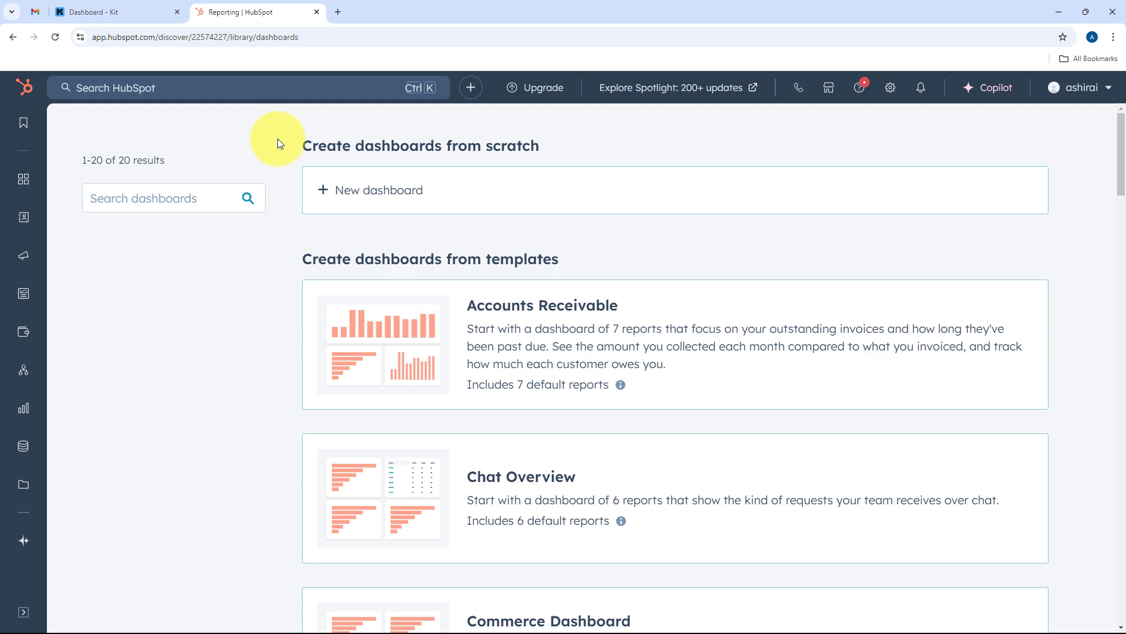
{"action": "left_click", "coordinate": [111, 10]}
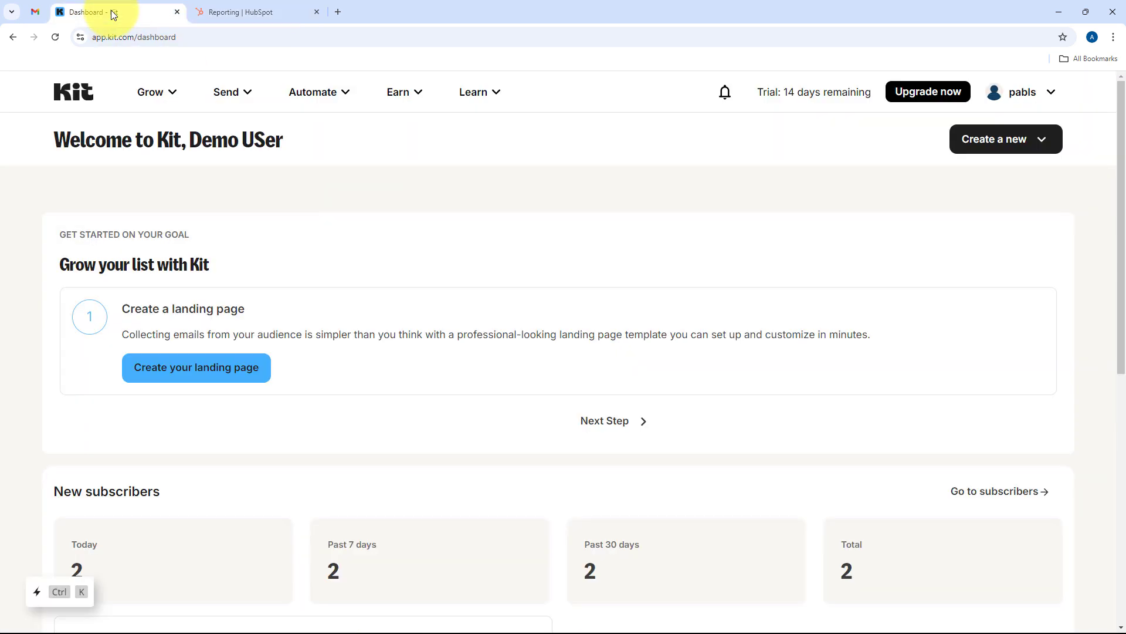
{"action": "left_click", "coordinate": [244, 5]}
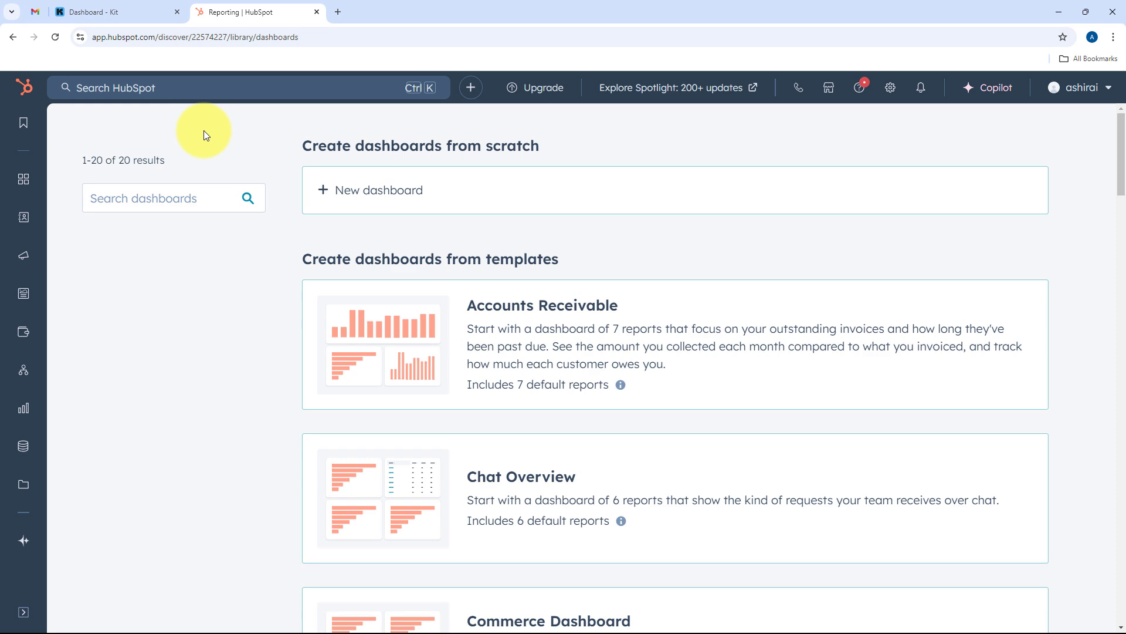
{"action": "left_click", "coordinate": [111, 11]}
{"action": "left_click", "coordinate": [244, 11]}
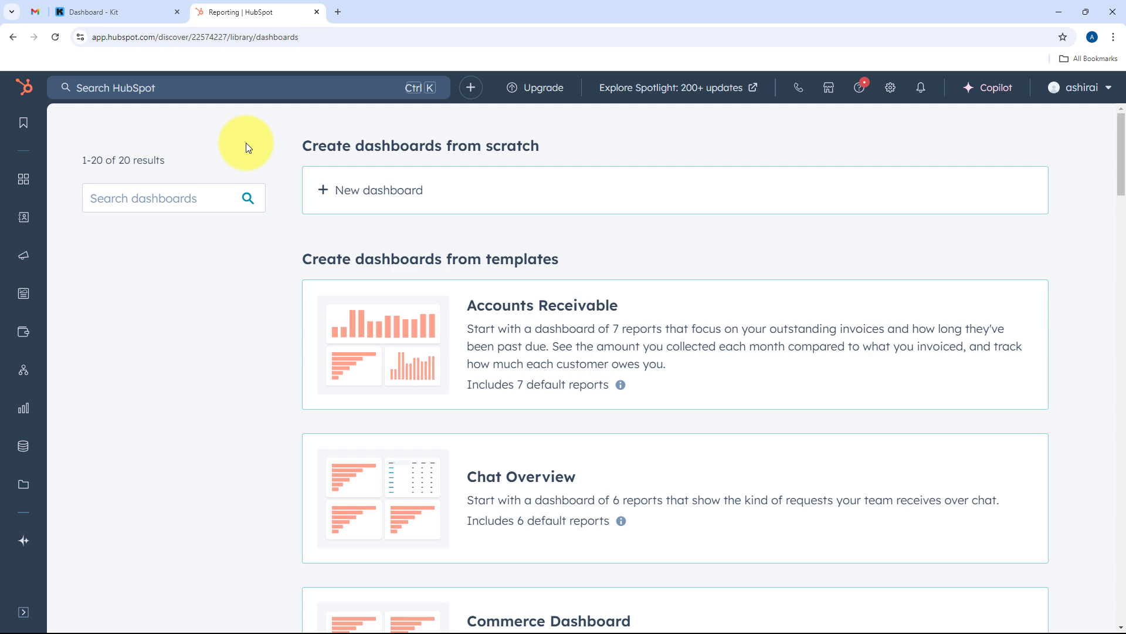
{"action": "left_click", "coordinate": [121, 10]}
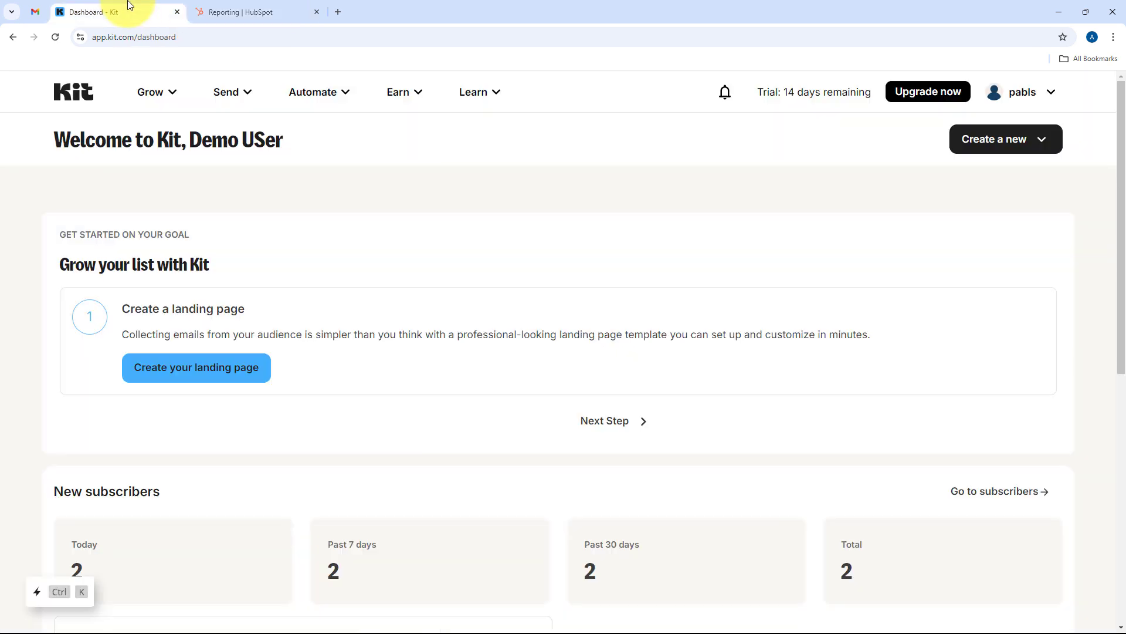
{"action": "left_click", "coordinate": [223, 11]}
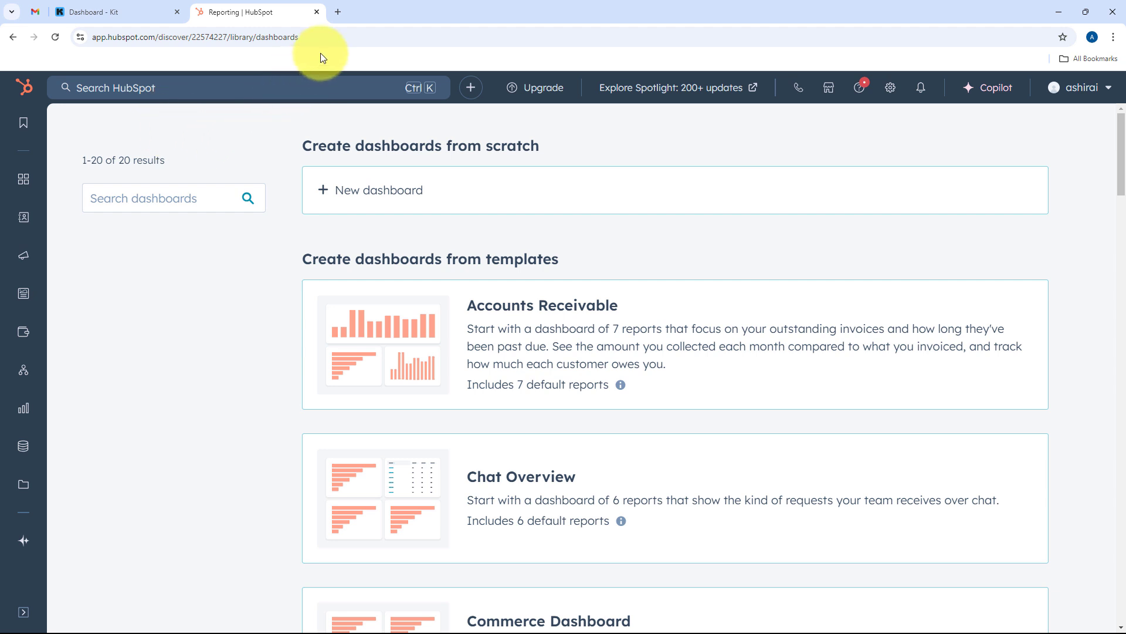
Open the Pabbly Connect website at pabbly.com/connect/inr/ in a new browser tab.
{"action": "left_click", "coordinate": [337, 13]}
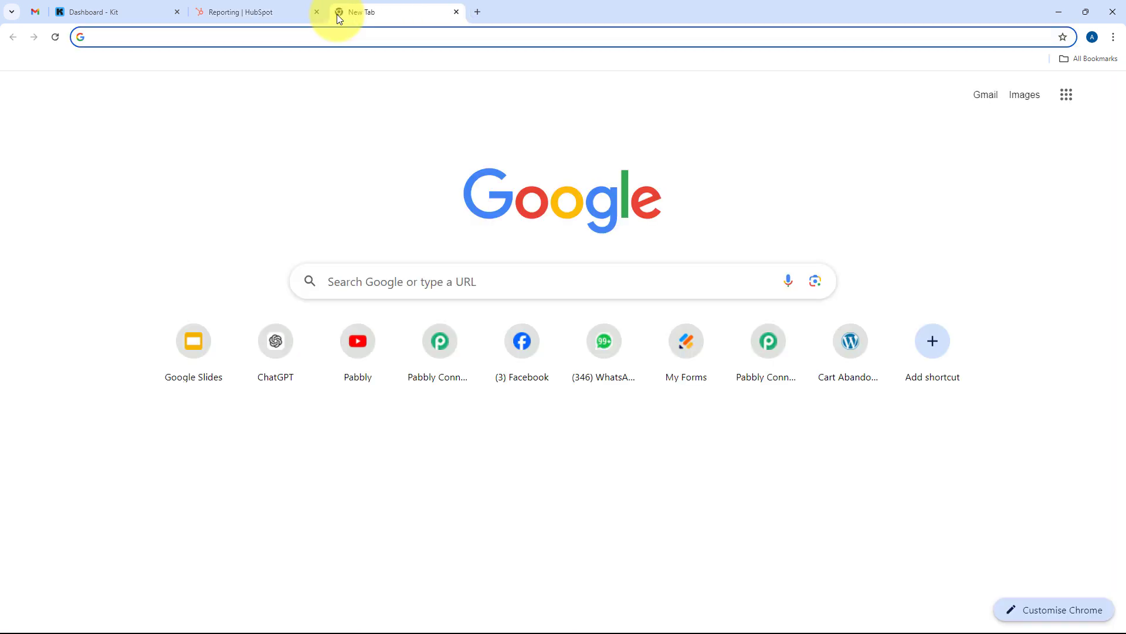
{"action": "type", "text": "pabb"}
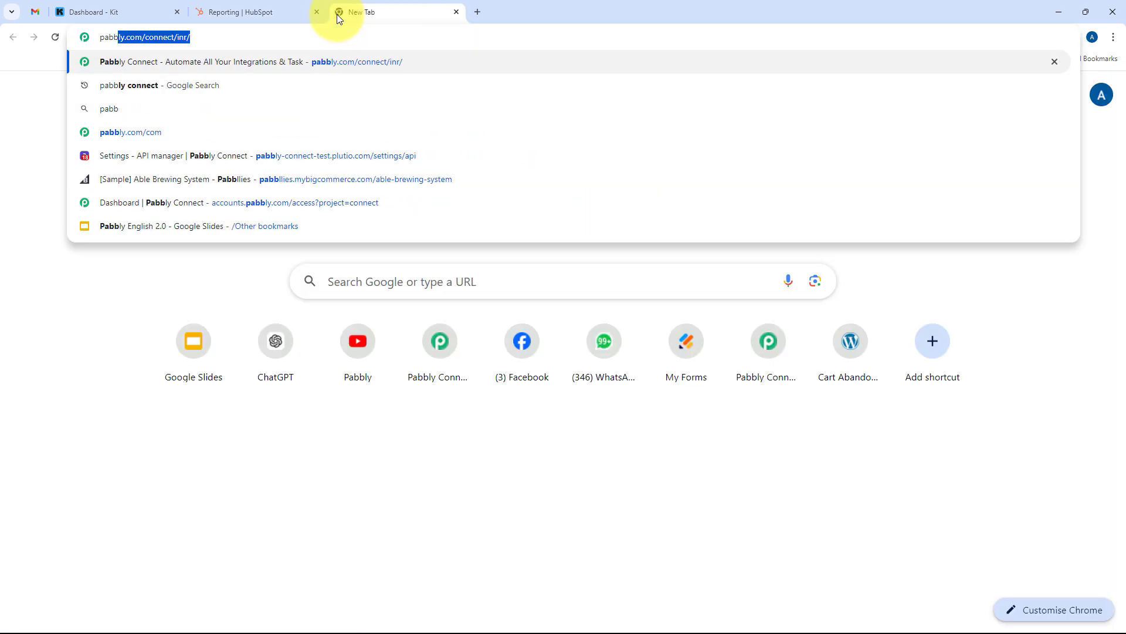
{"action": "type", "text": "ly."}
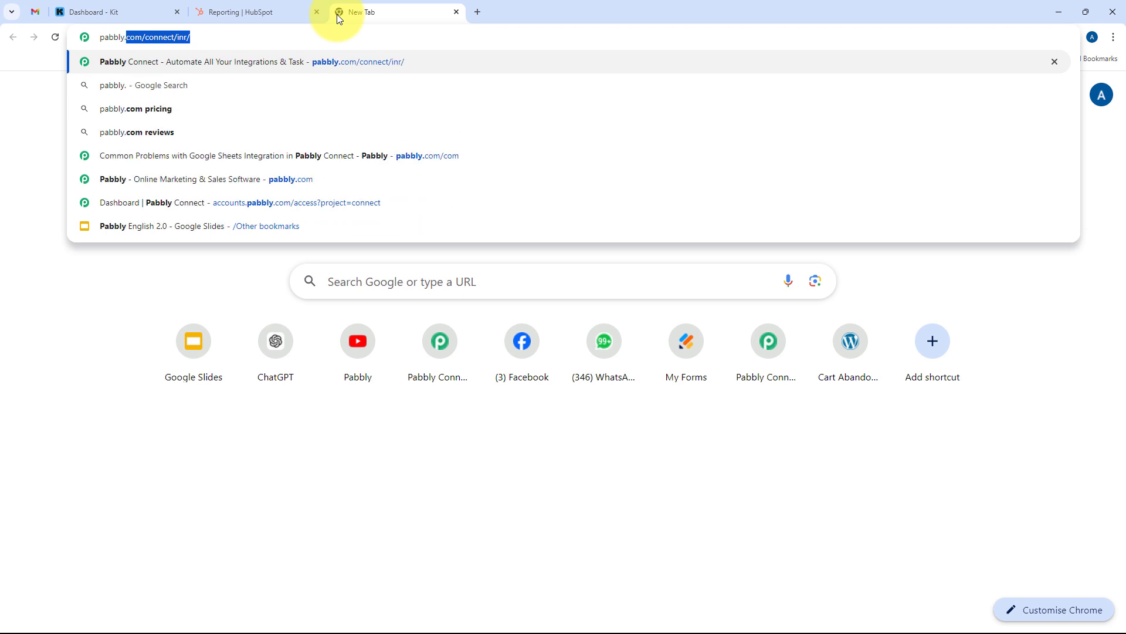
{"action": "key", "text": "Return"}
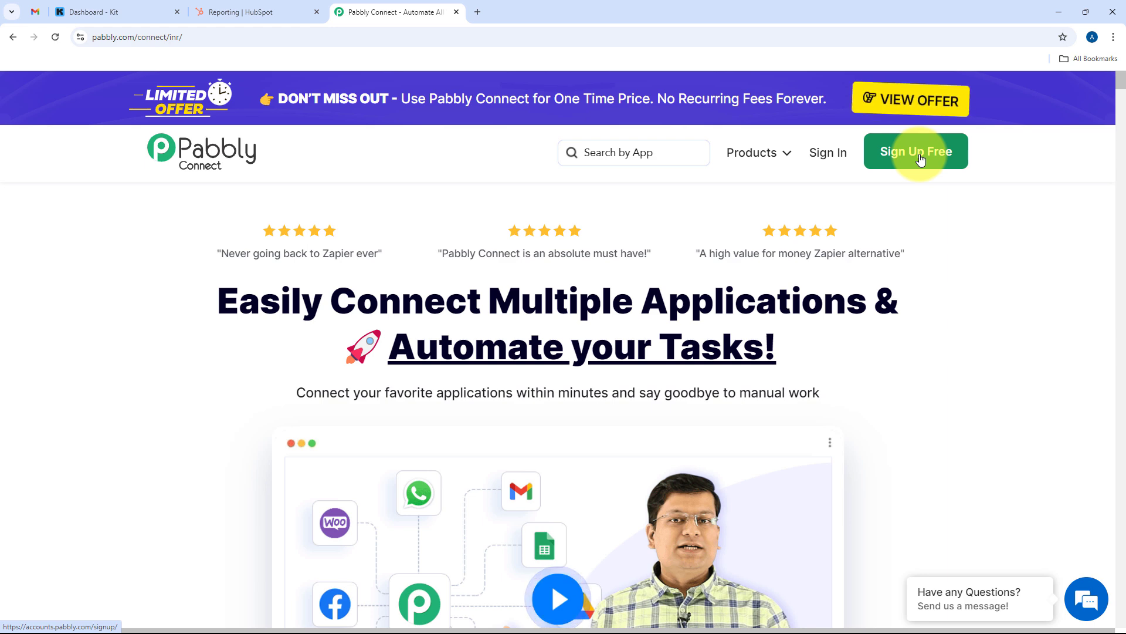
Sign in to Pabbly and access the Pabbly Connect app from the list of all apps.
{"action": "left_click", "coordinate": [829, 156]}
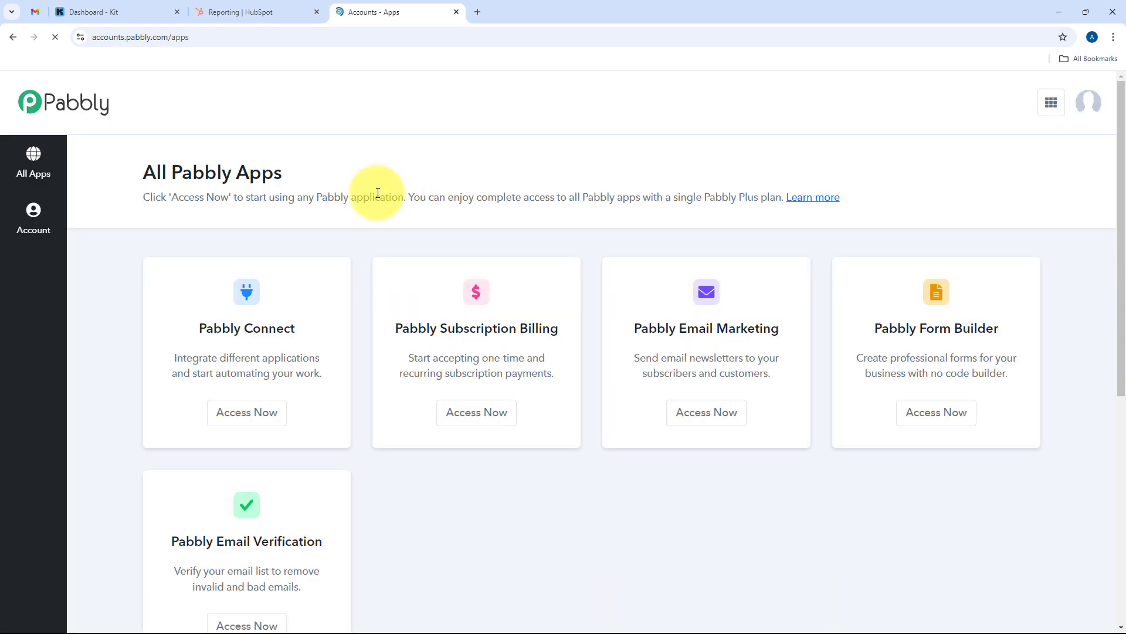
{"action": "scroll", "coordinate": [391, 189], "scroll_direction": "down", "scroll_amount": 2}
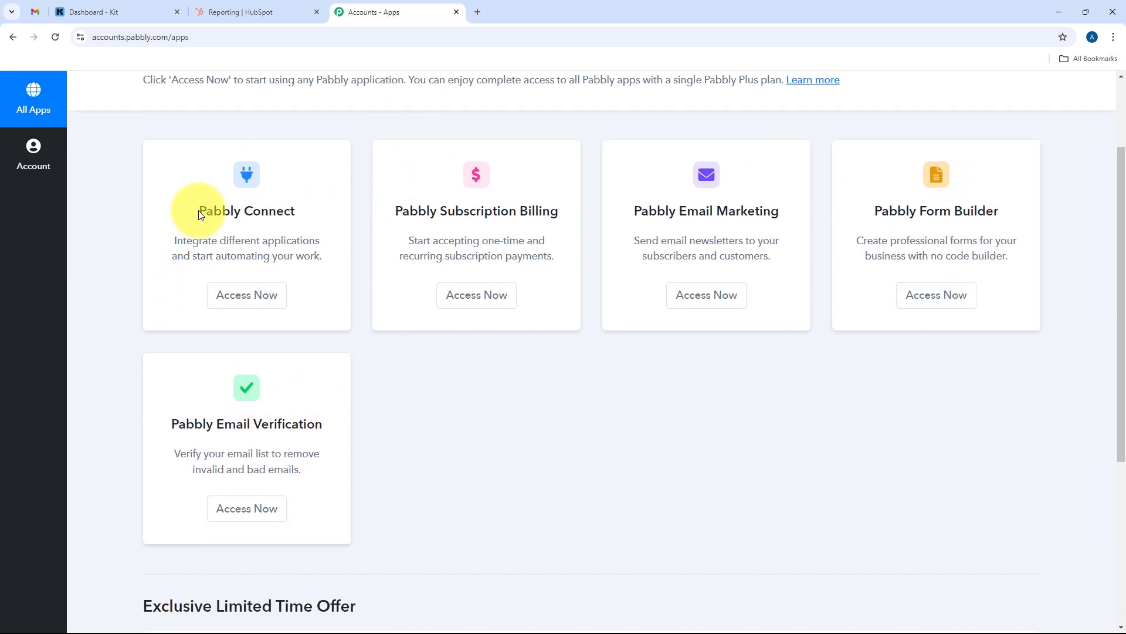
{"action": "left_click_drag", "start_coordinate": [301, 212], "coordinate": [316, 214]}
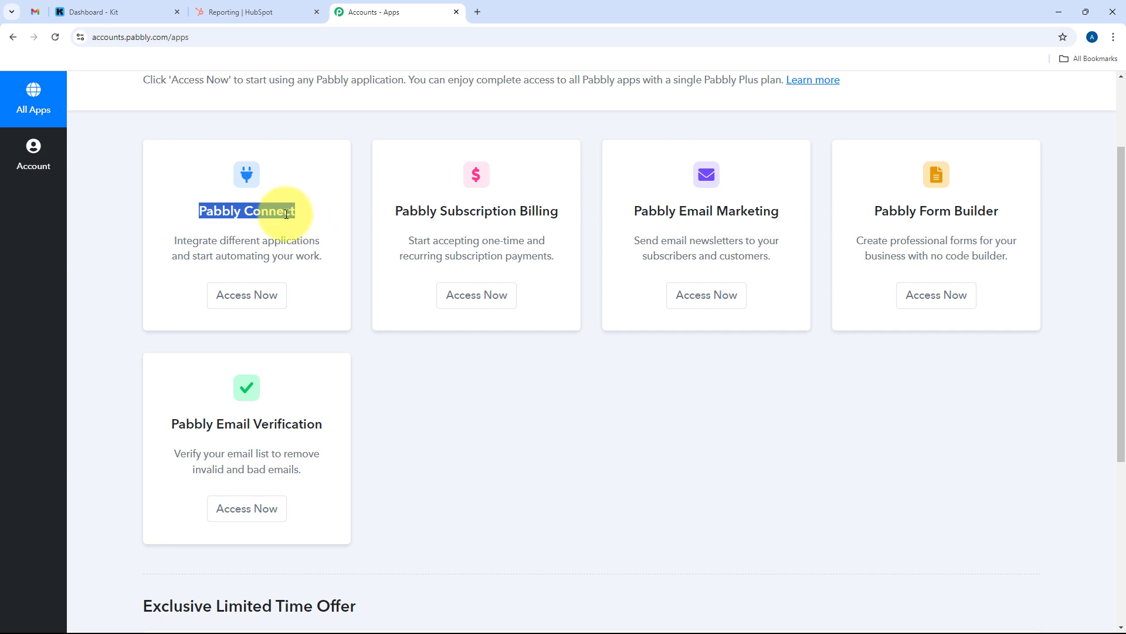
{"action": "left_click", "coordinate": [240, 296]}
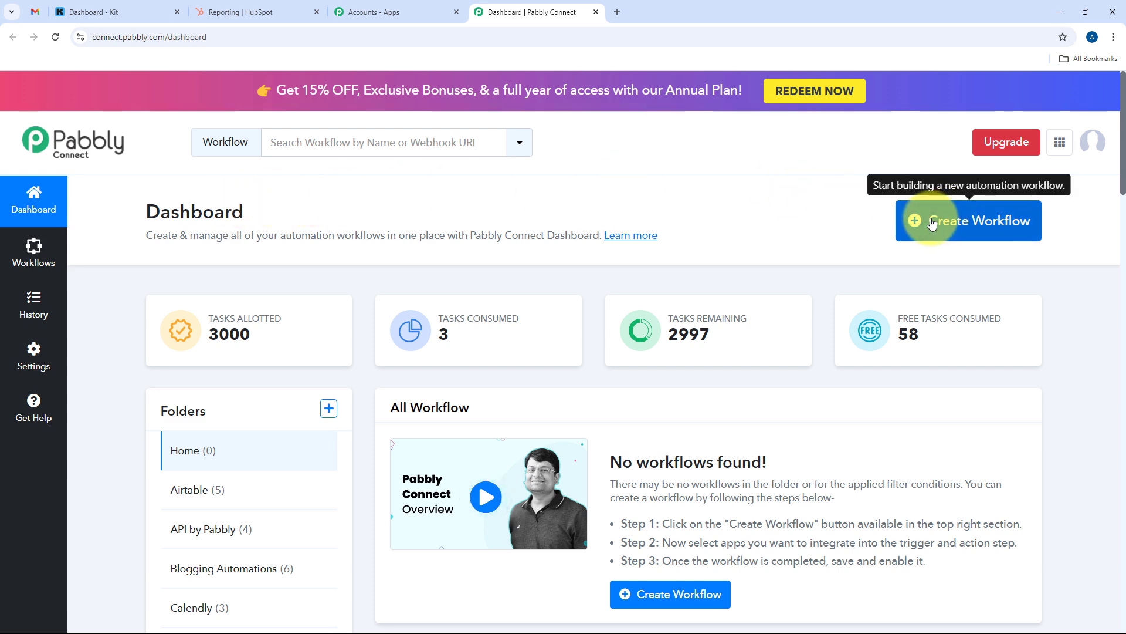
Create a workflow named "Add HubSpot Contact in list for Unsubscribe Kit Subscriber" in the Home folder.
{"action": "left_click", "coordinate": [974, 226]}
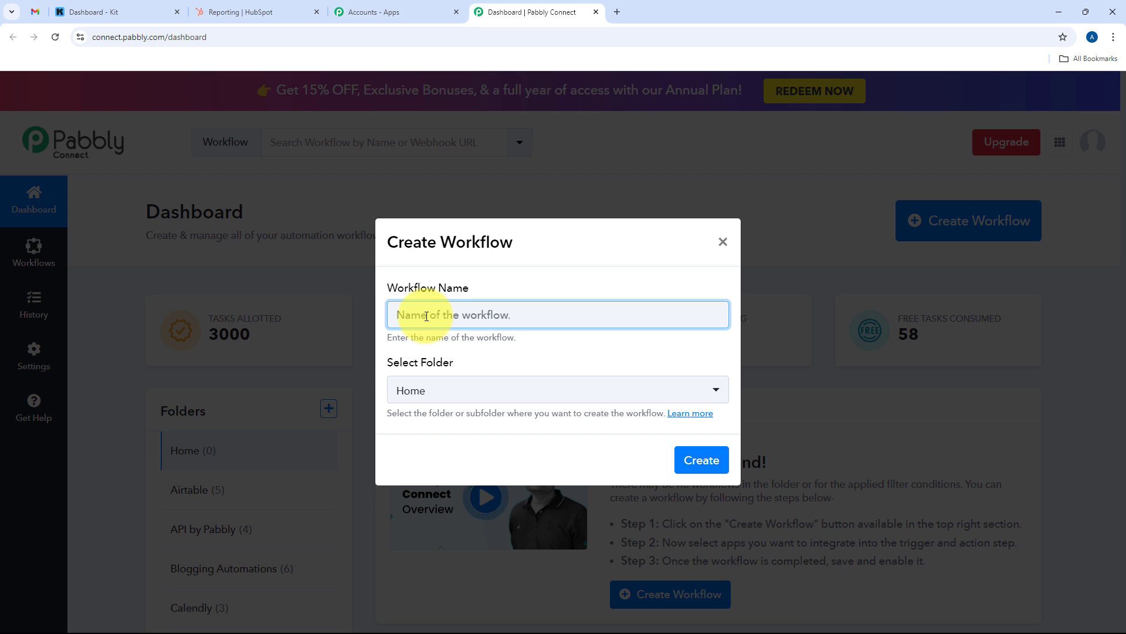
{"action": "type", "text": "Add HubSpot Contact in list for Unsubscribe Kit Subscriber"}
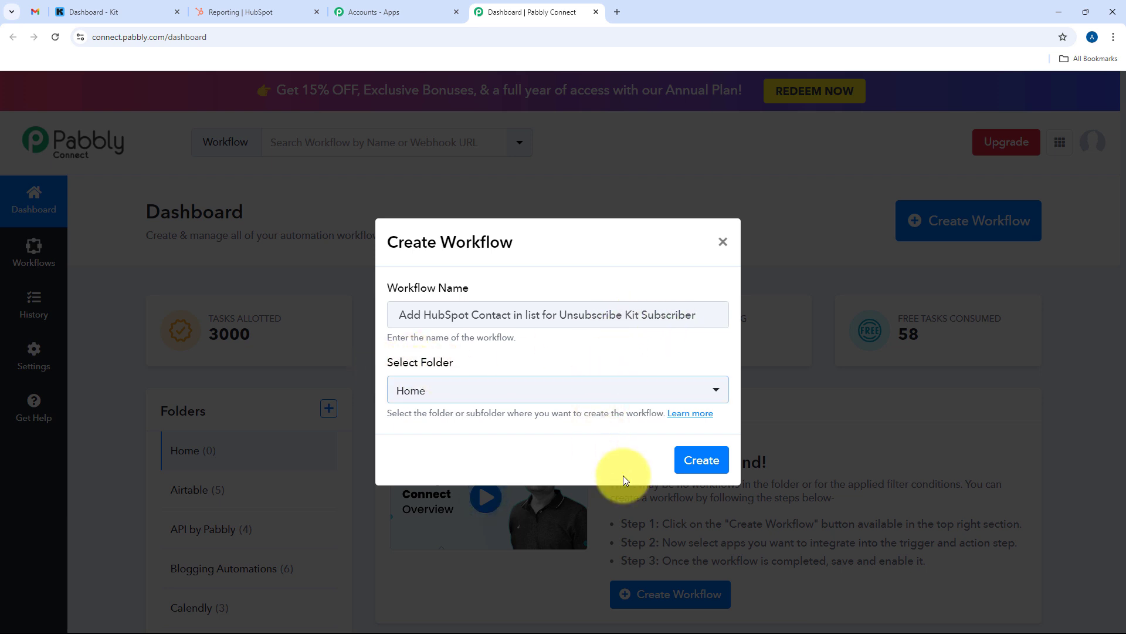
{"action": "left_click", "coordinate": [698, 461]}
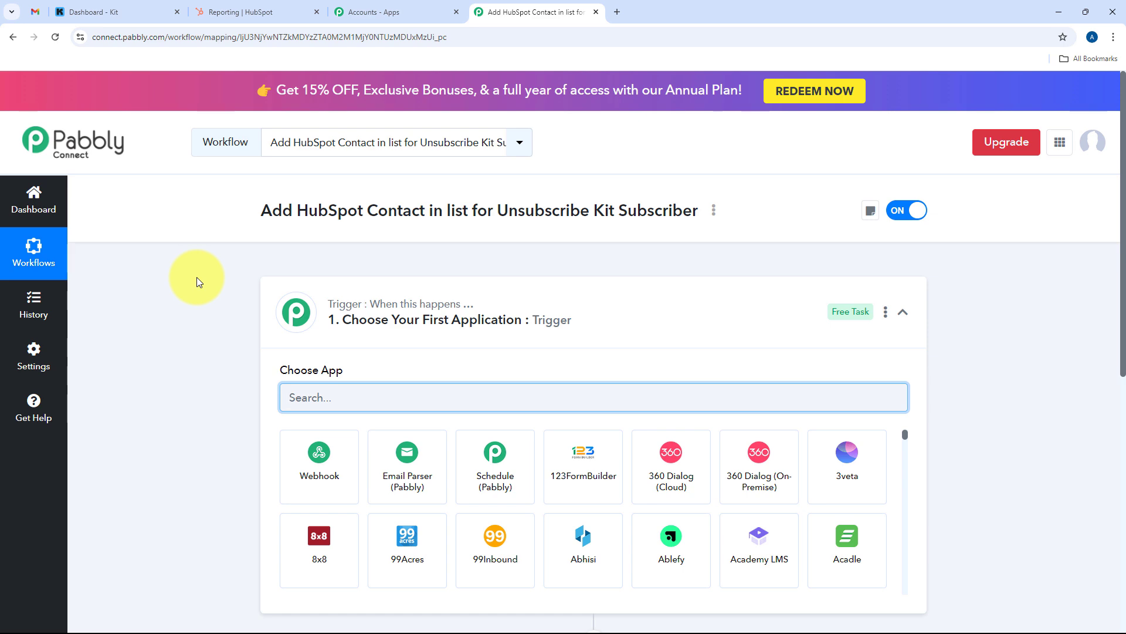
Set the workflow's trigger application to Kit with the trigger event New Unsubscribe.
{"action": "scroll", "coordinate": [212, 262], "scroll_direction": "down", "scroll_amount": 3}
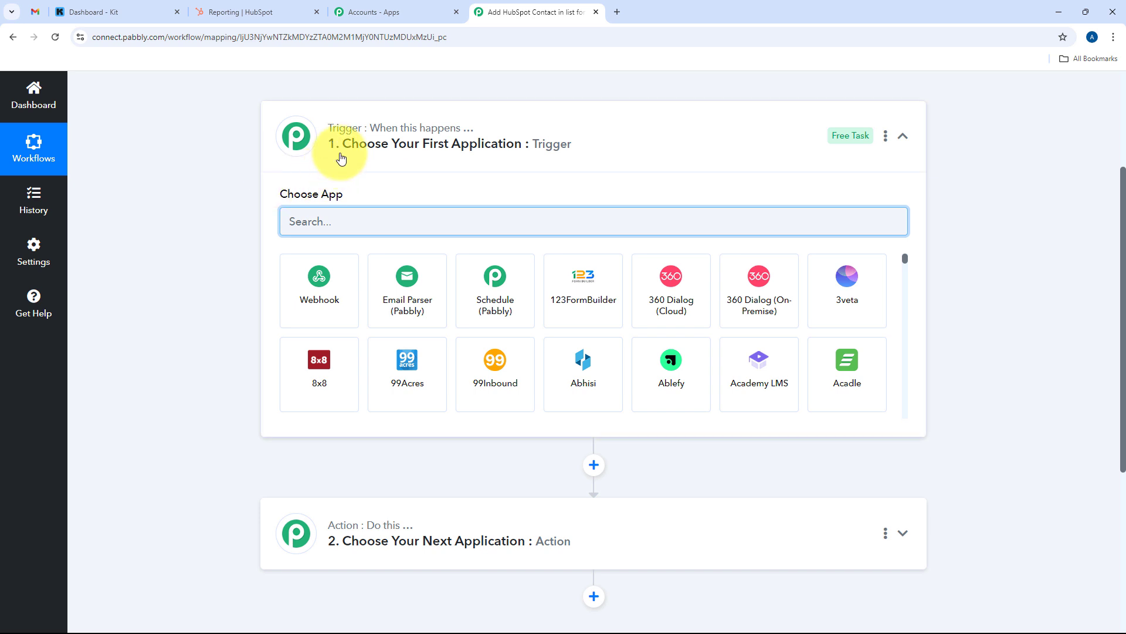
{"action": "mouse_move", "coordinate": [346, 138]}
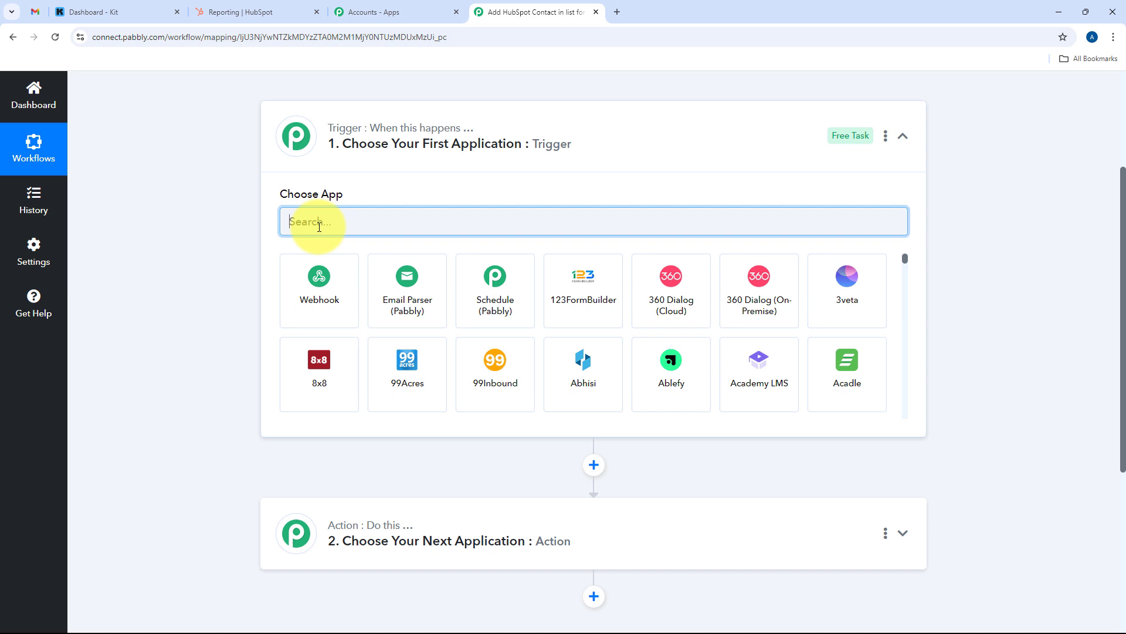
{"action": "type", "text": "Kit"}
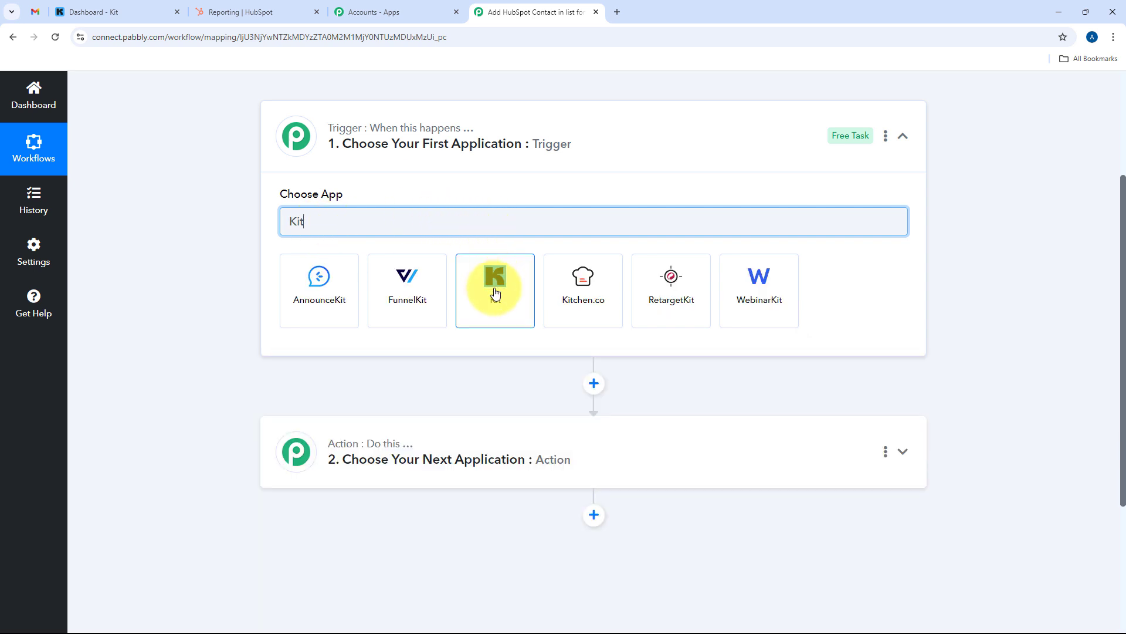
{"action": "left_click", "coordinate": [496, 291]}
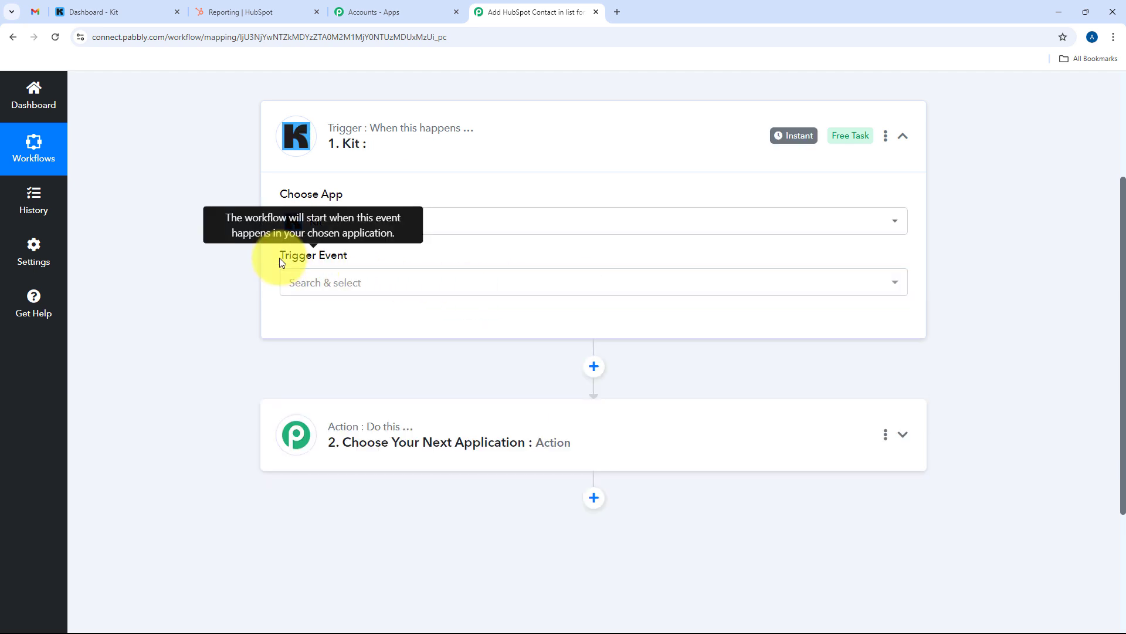
{"action": "left_click", "coordinate": [602, 281]}
{"action": "scroll", "coordinate": [430, 368], "scroll_direction": "down", "scroll_amount": 1}
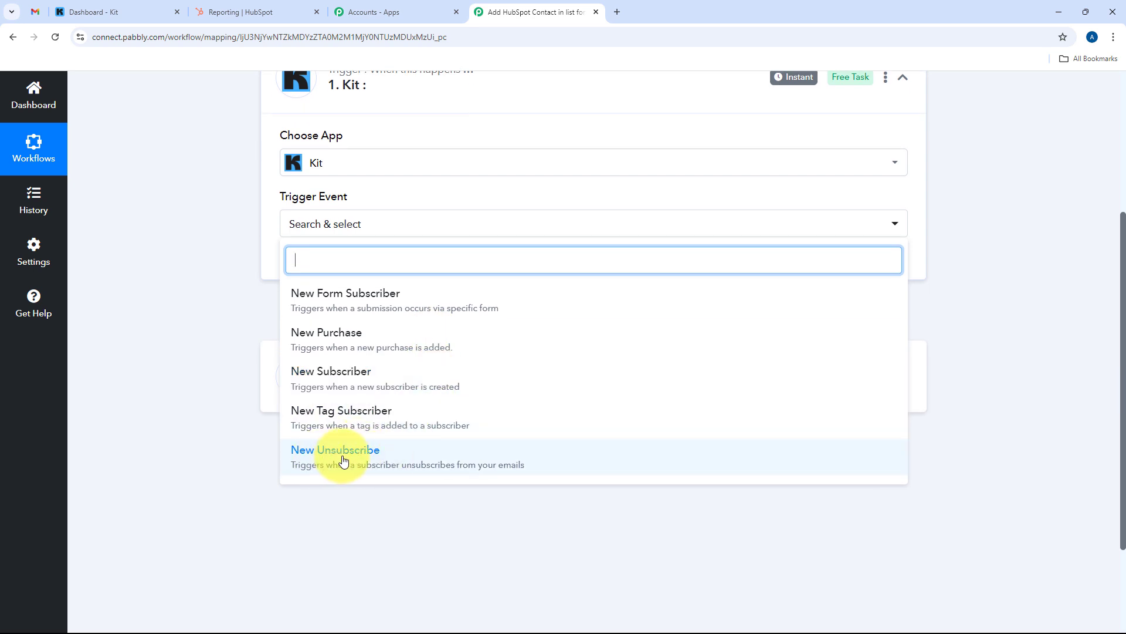
{"action": "left_click", "coordinate": [408, 457]}
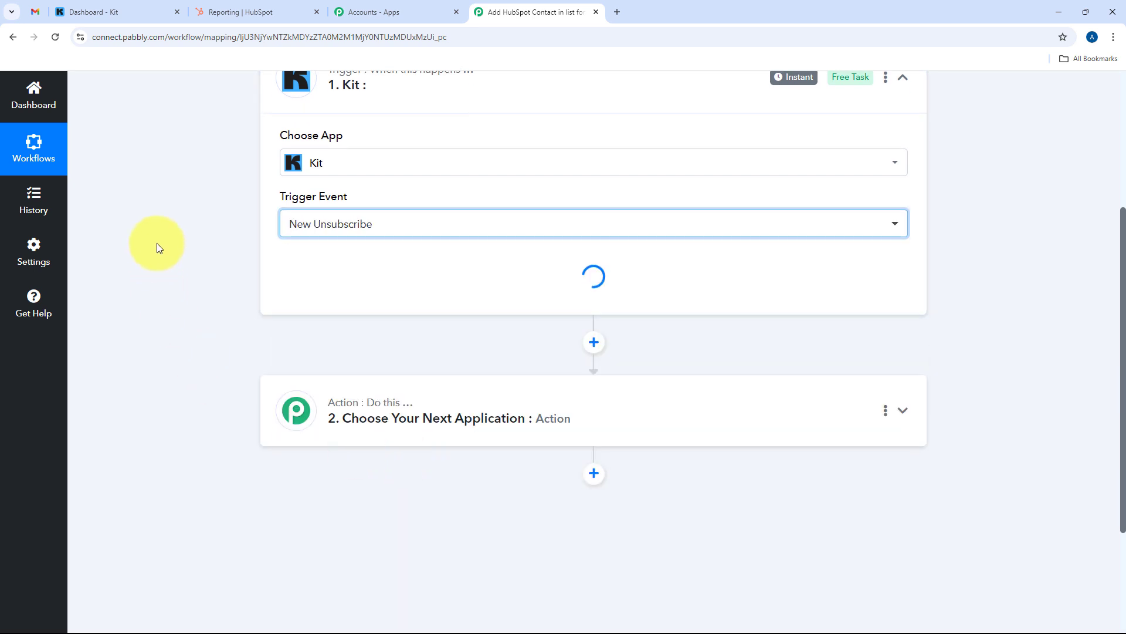
{"action": "scroll", "coordinate": [221, 320], "scroll_direction": "up", "scroll_amount": 2}
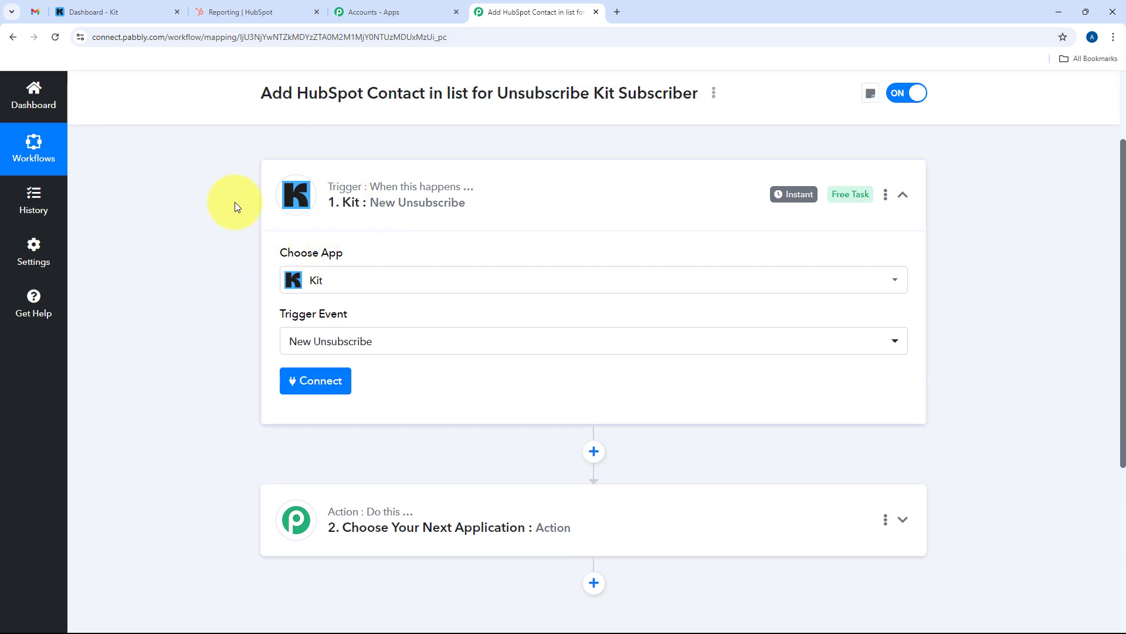
Start connecting the Kit trigger through a new connection instead of the existing one.
{"action": "left_click", "coordinate": [315, 382]}
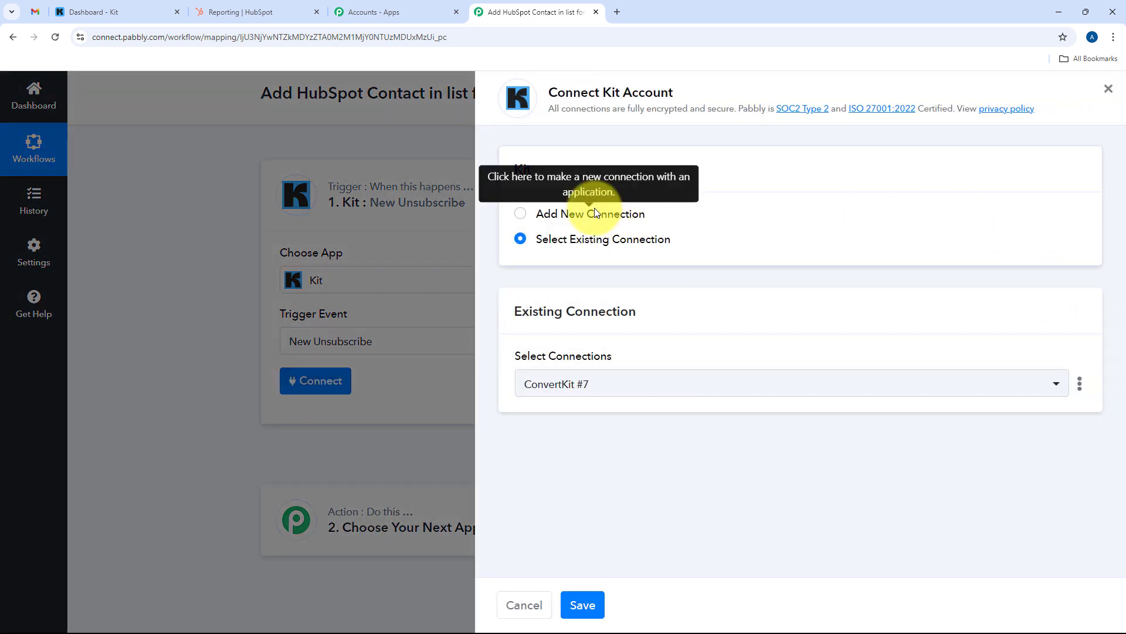
{"action": "left_click", "coordinate": [589, 213]}
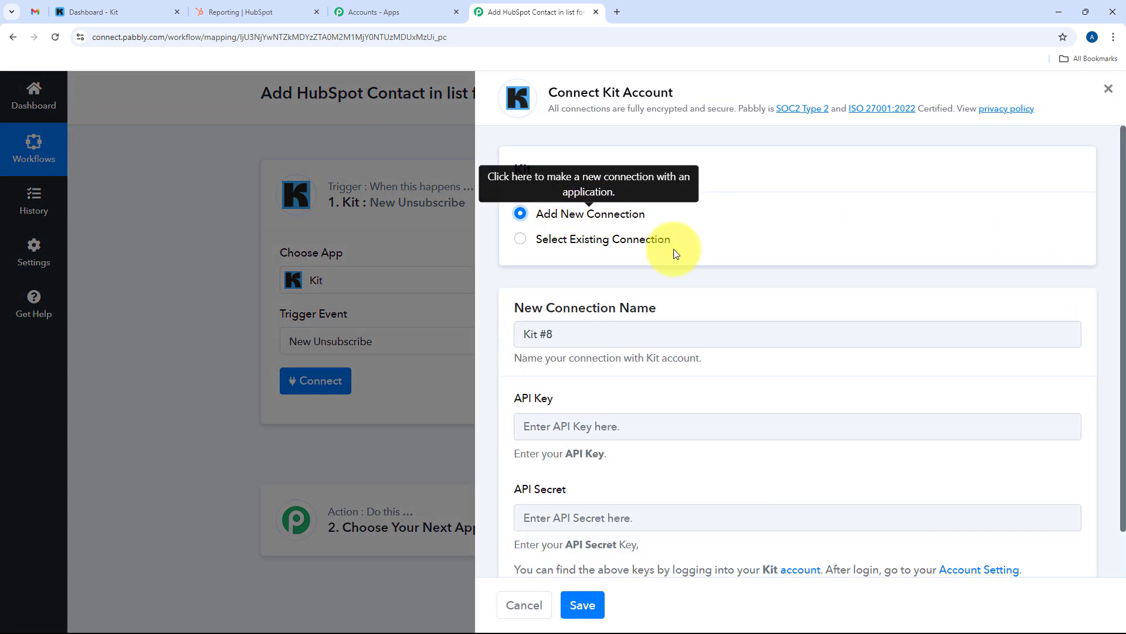
{"action": "scroll", "coordinate": [674, 246], "scroll_direction": "down", "scroll_amount": 1}
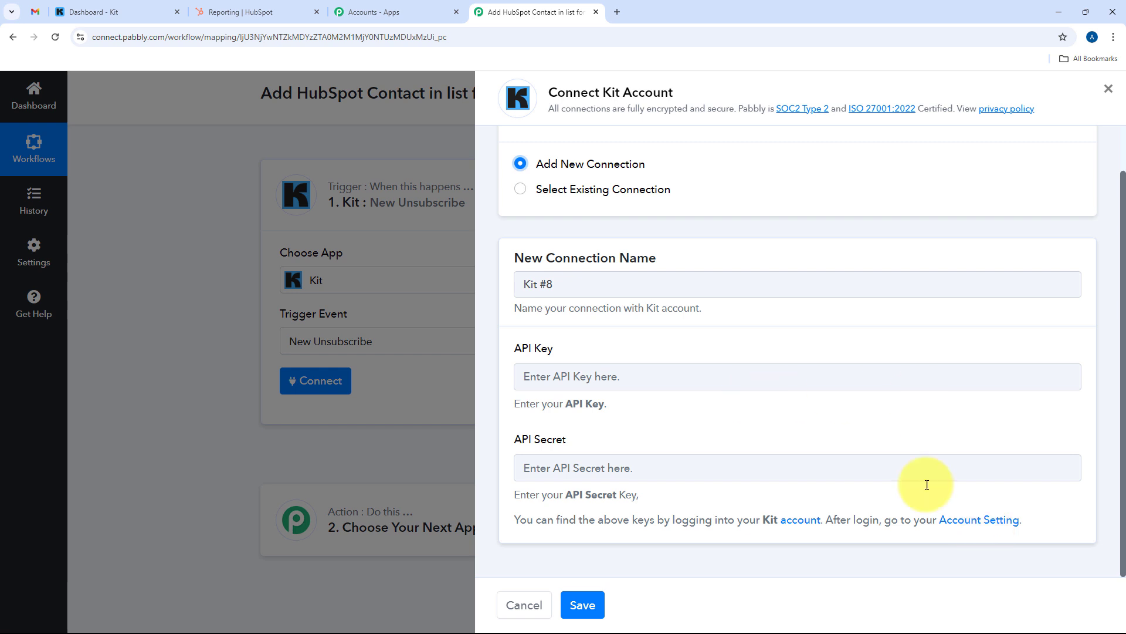
Get the API key and API secret from Kit's developer settings, enter both in the new Pabbly connection and save it.
{"action": "left_click", "coordinate": [100, 9]}
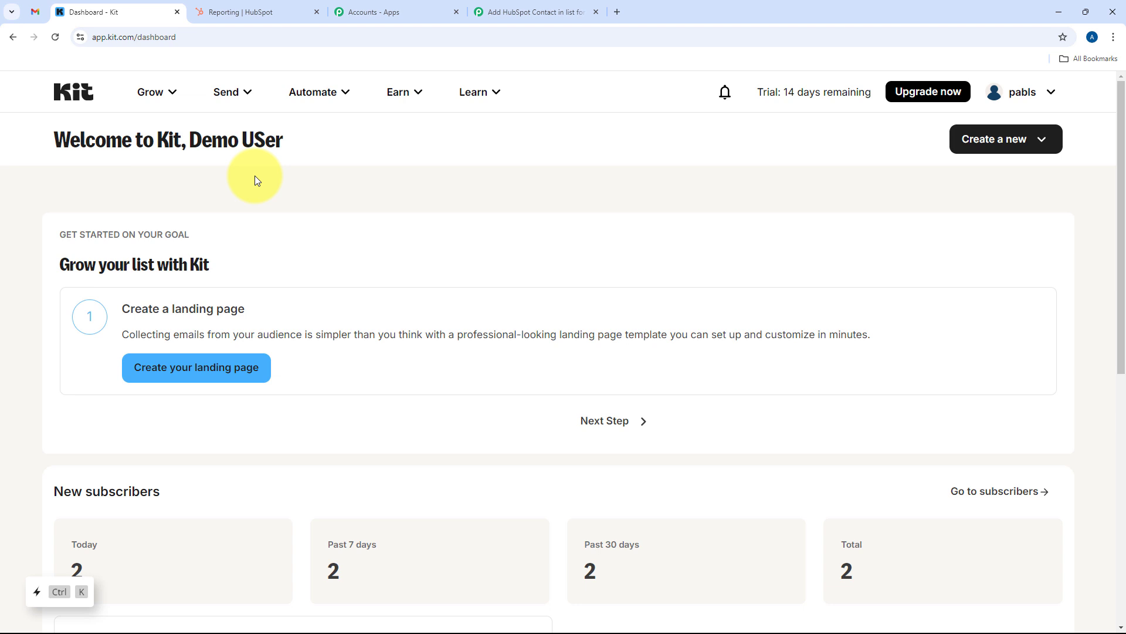
{"action": "left_click", "coordinate": [1040, 100]}
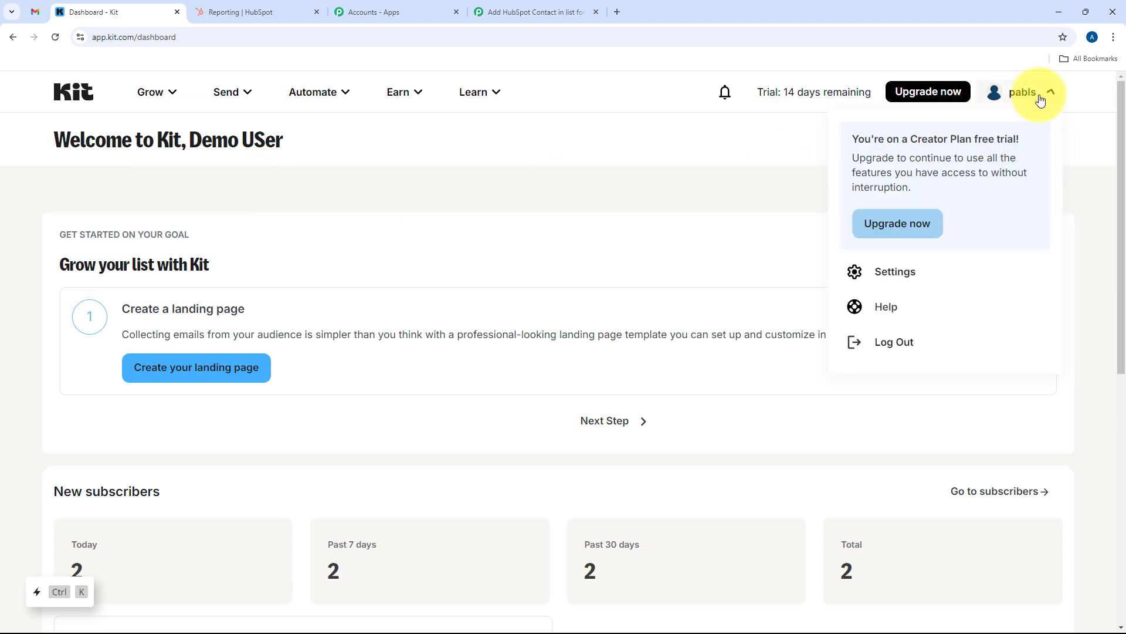
{"action": "left_click", "coordinate": [894, 276]}
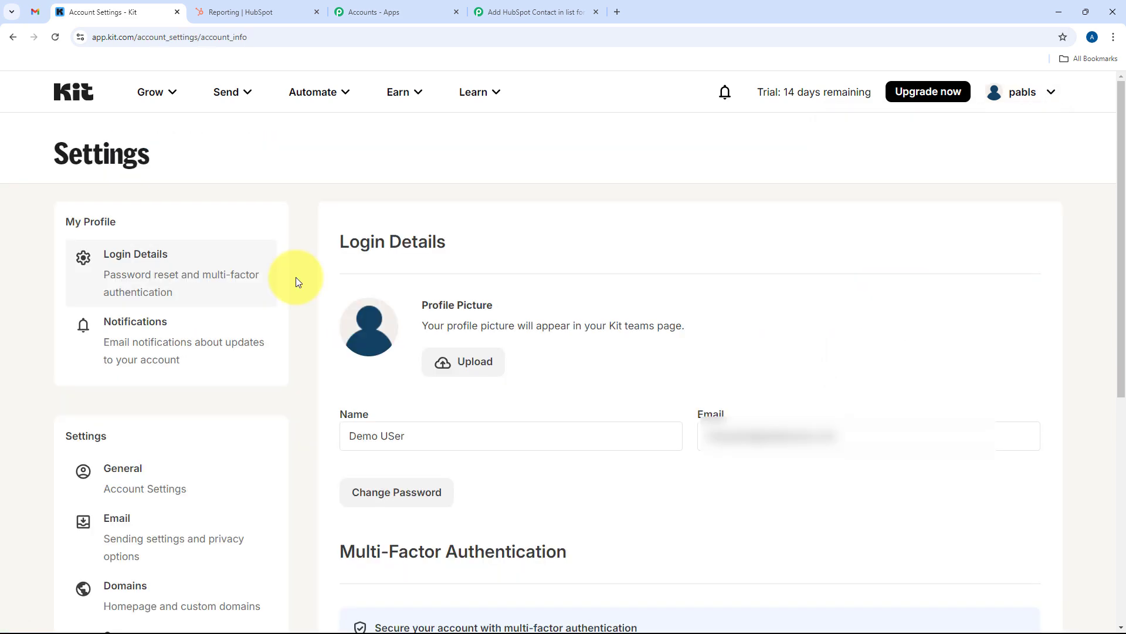
{"action": "scroll", "coordinate": [282, 407], "scroll_direction": "down", "scroll_amount": 6}
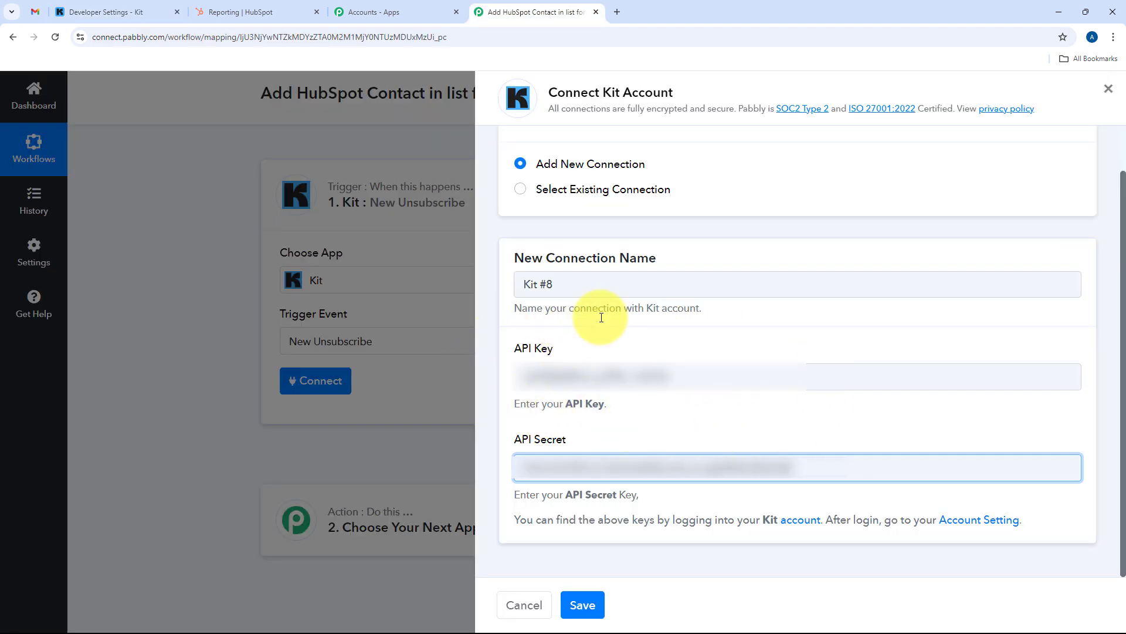
{"action": "left_click", "coordinate": [583, 605]}
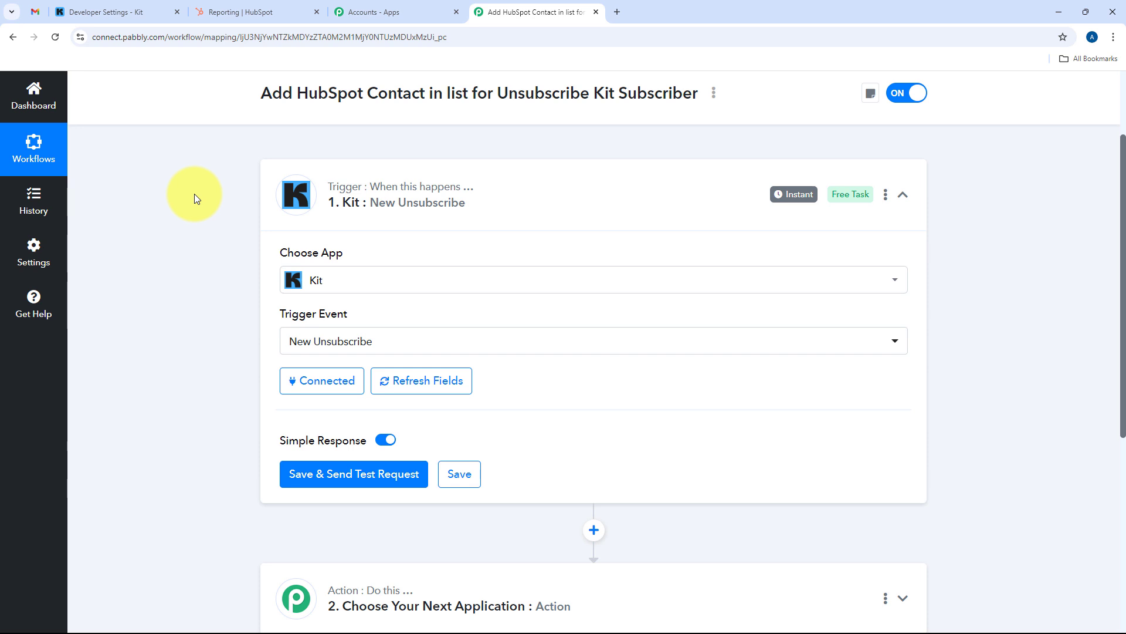
Save the Kit New Unsubscribe trigger and send a test request to start capturing a response.
{"action": "scroll", "coordinate": [206, 185], "scroll_direction": "down", "scroll_amount": 4}
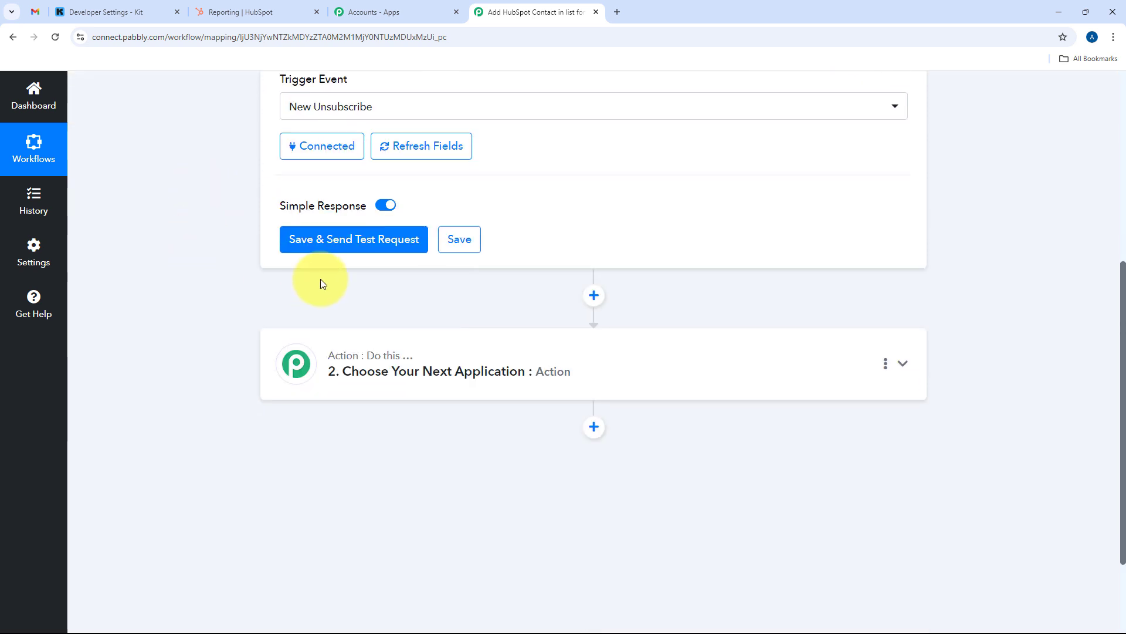
{"action": "left_click", "coordinate": [350, 246]}
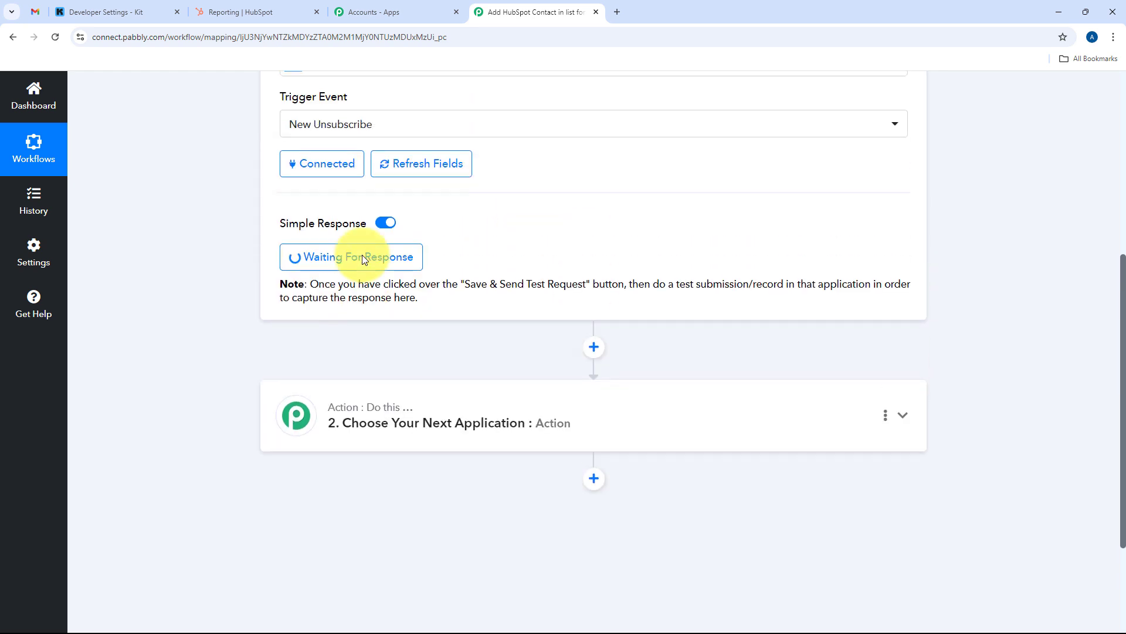
{"action": "scroll", "coordinate": [183, 323], "scroll_direction": "up", "scroll_amount": 1}
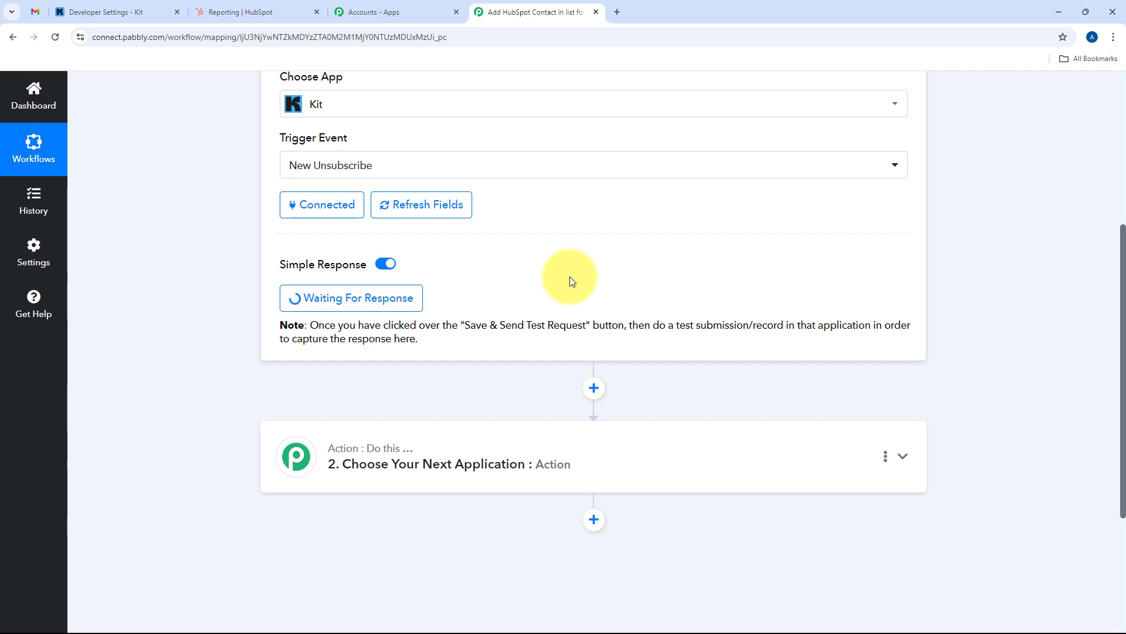
In Gmail, open the "Welcome to Pabbly Fitness Centre" email and unsubscribe from it to generate a test event.
{"action": "left_click", "coordinate": [35, 12]}
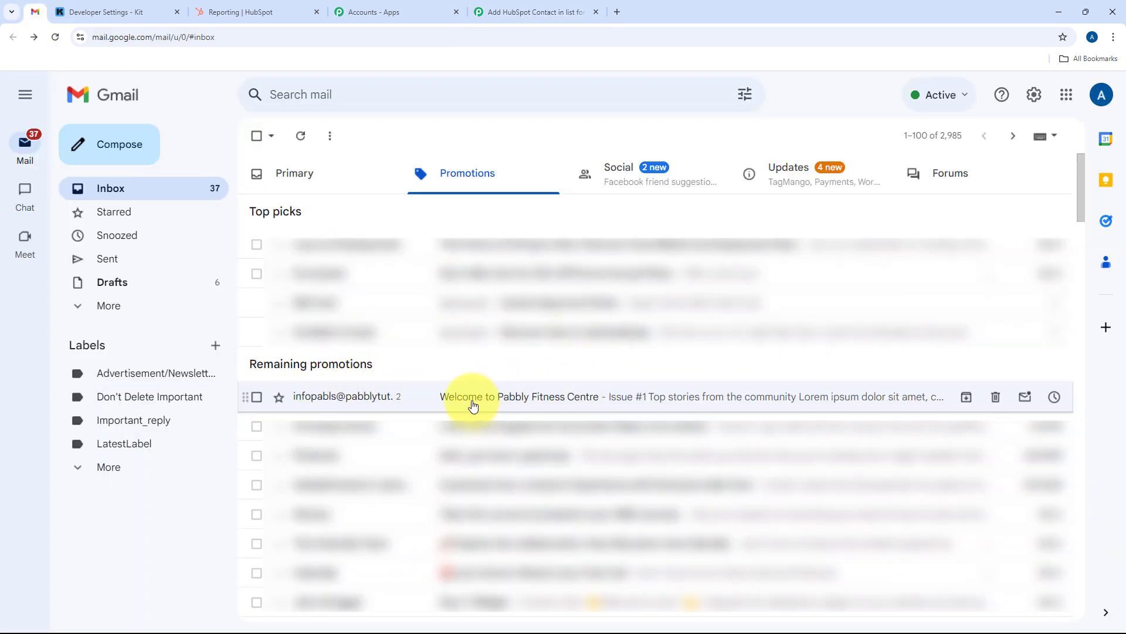
{"action": "left_click", "coordinate": [562, 401]}
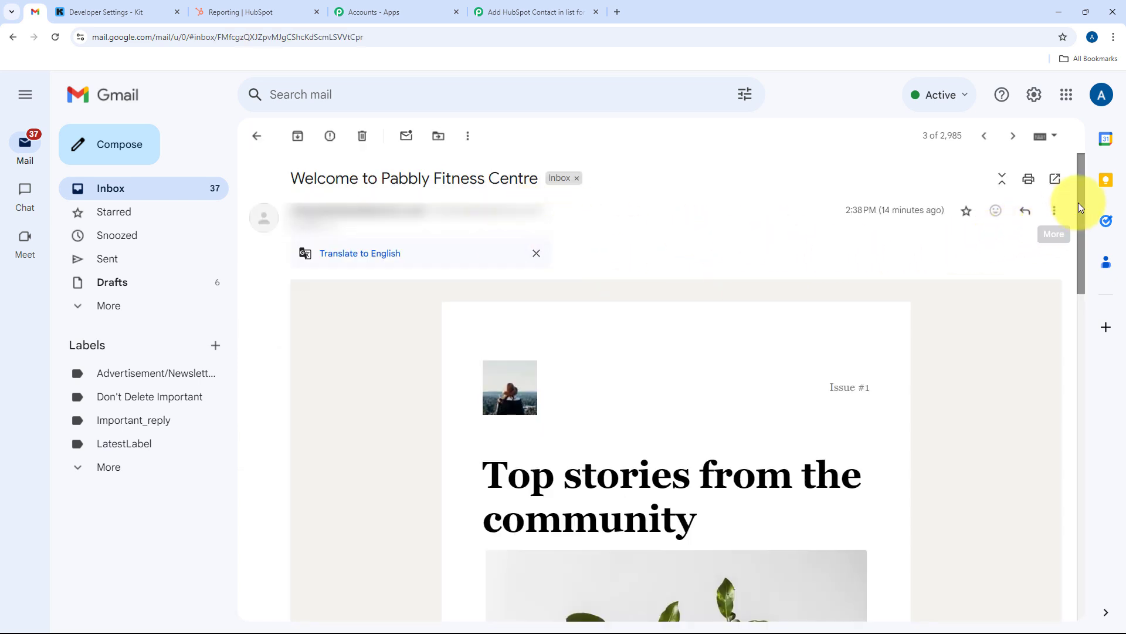
{"action": "left_click_drag", "start_coordinate": [1079, 202], "coordinate": [1062, 444]}
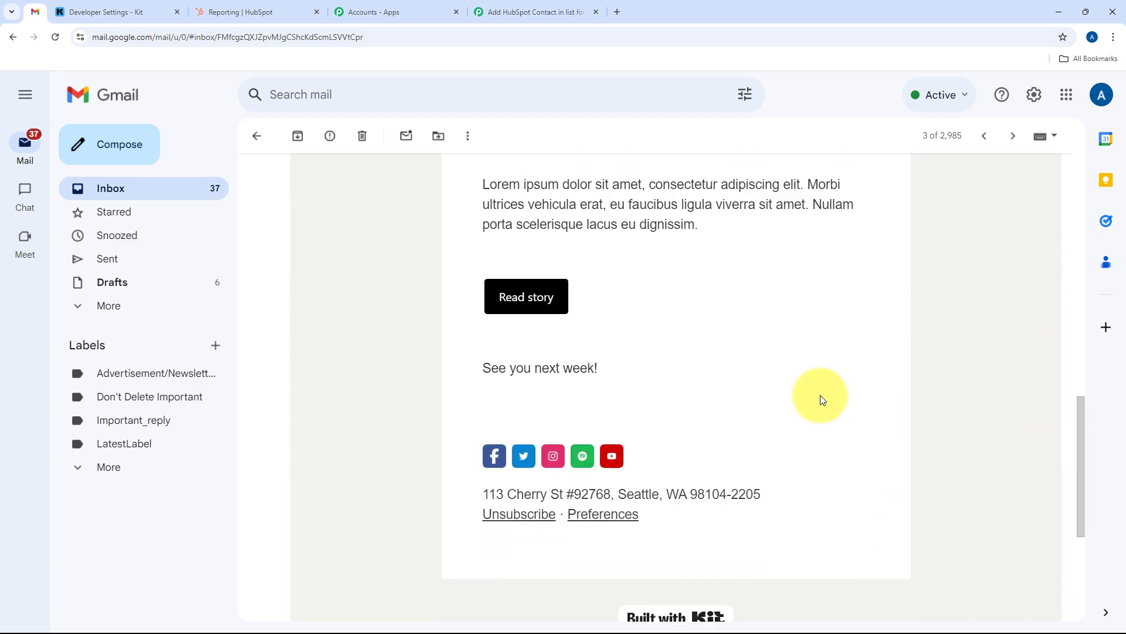
{"action": "left_click", "coordinate": [521, 514]}
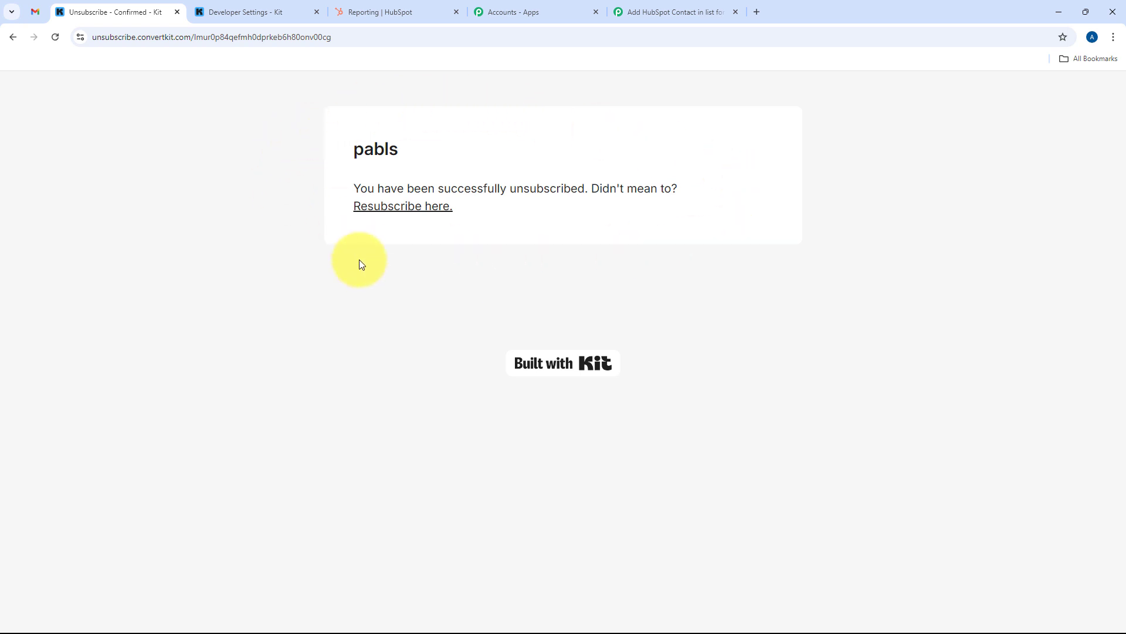
Return to the Pabbly Connect workflow and review the subscriber ID, names, mobile number and email address in the captured response.
{"action": "left_click", "coordinate": [663, 10]}
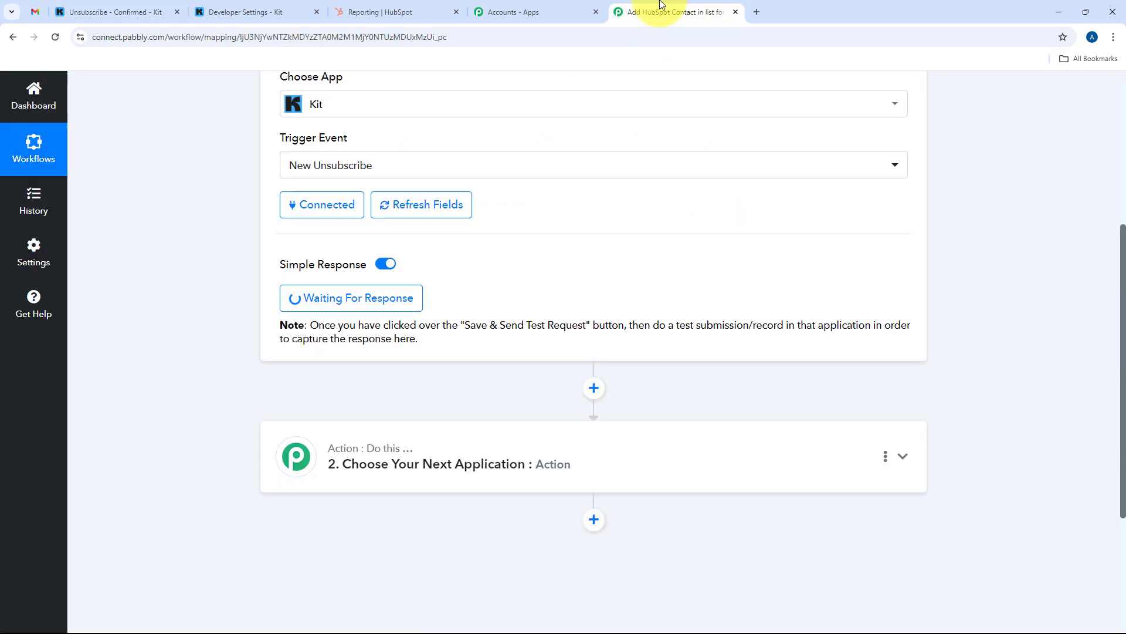
{"action": "scroll", "coordinate": [633, 246], "scroll_direction": "down", "scroll_amount": 3}
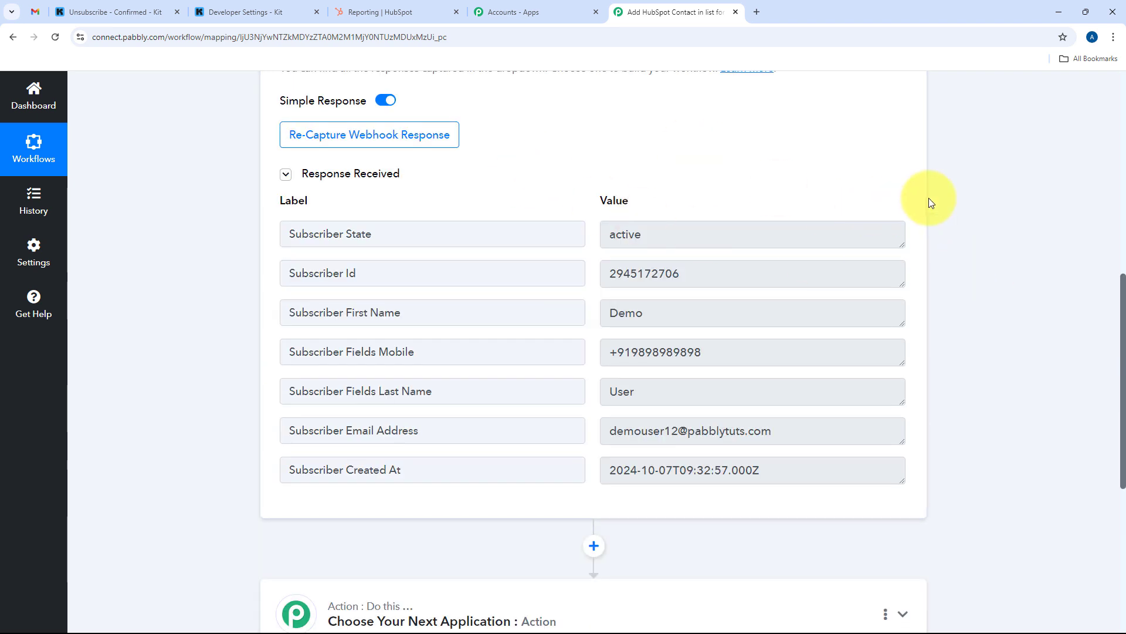
{"action": "scroll", "coordinate": [928, 199], "scroll_direction": "down", "scroll_amount": 2}
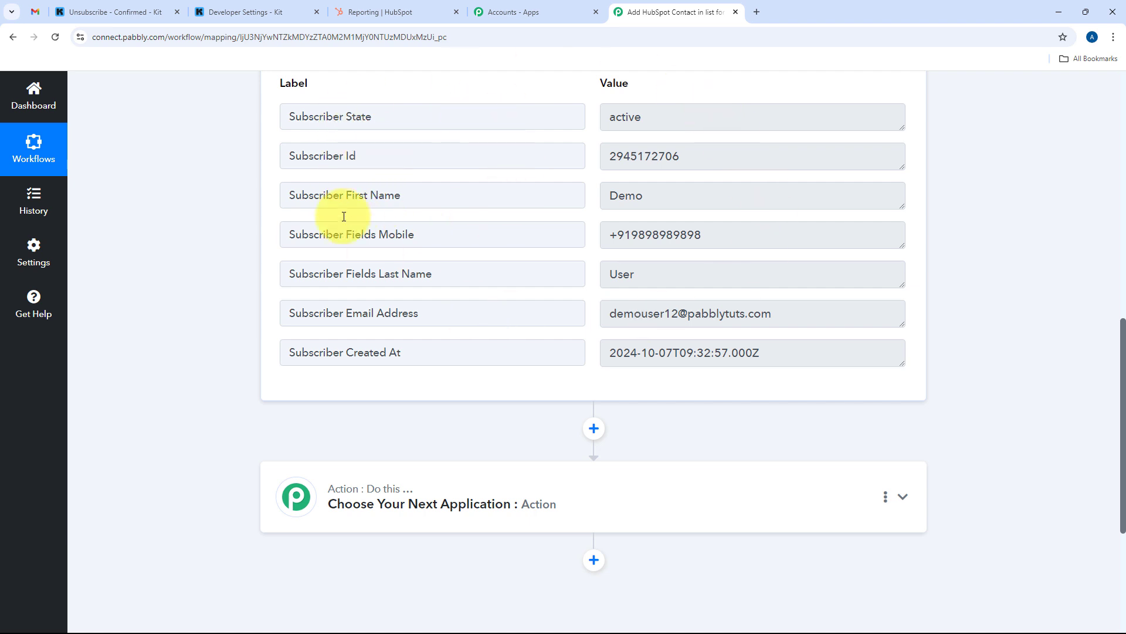
{"action": "left_click_drag", "start_coordinate": [704, 156], "coordinate": [456, 156]}
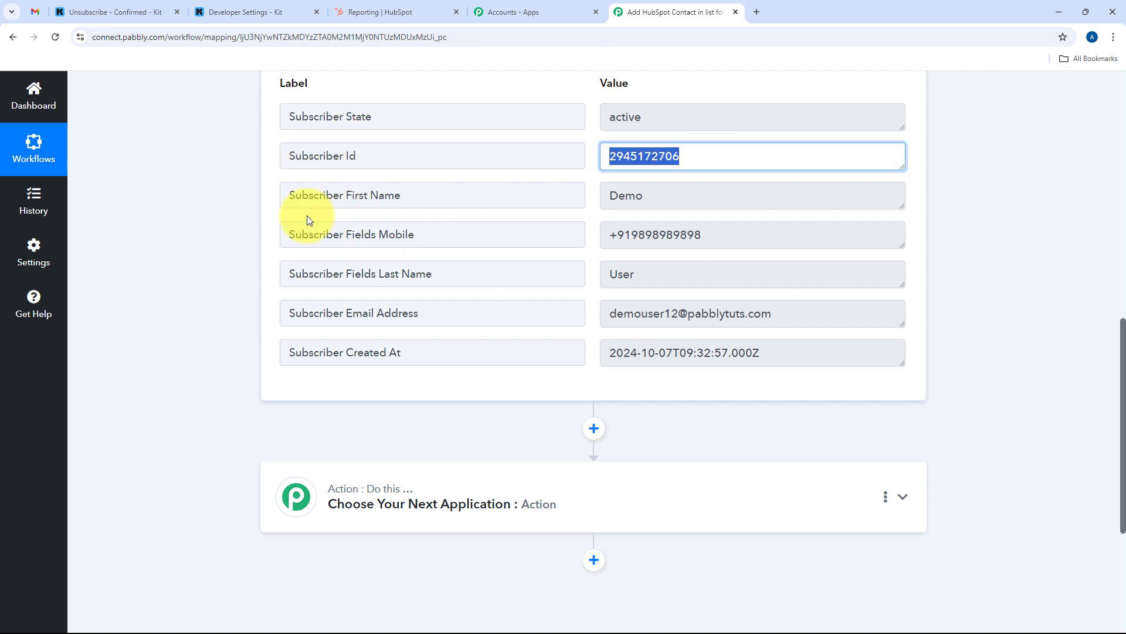
{"action": "left_click_drag", "start_coordinate": [704, 201], "coordinate": [520, 197]}
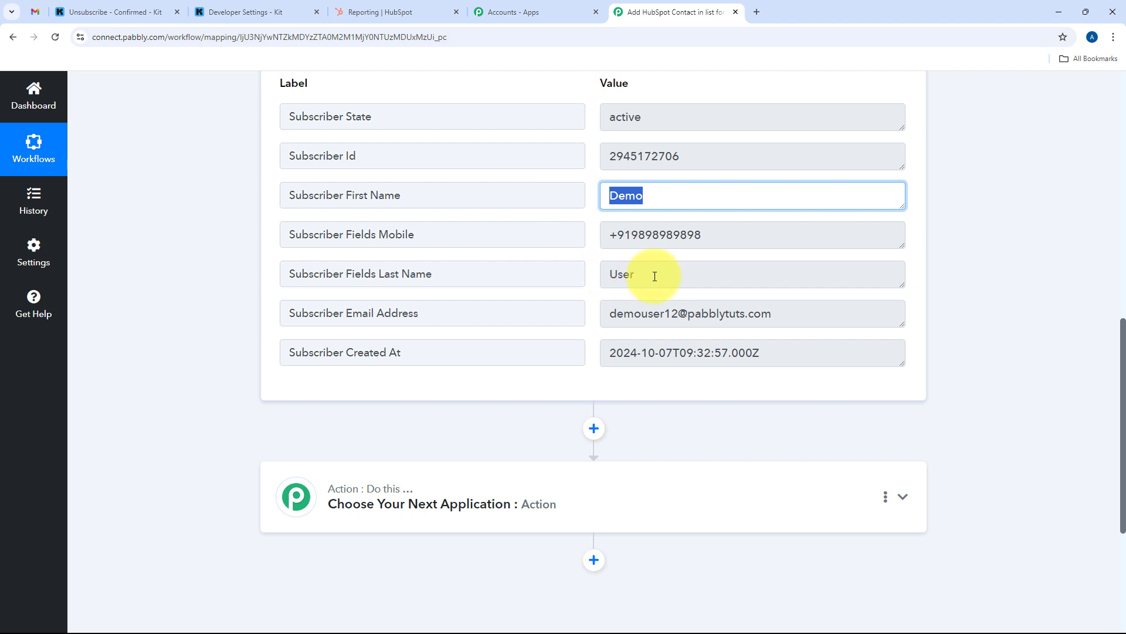
{"action": "left_click_drag", "start_coordinate": [654, 276], "coordinate": [428, 261]}
{"action": "left_click_drag", "start_coordinate": [734, 232], "coordinate": [445, 231]}
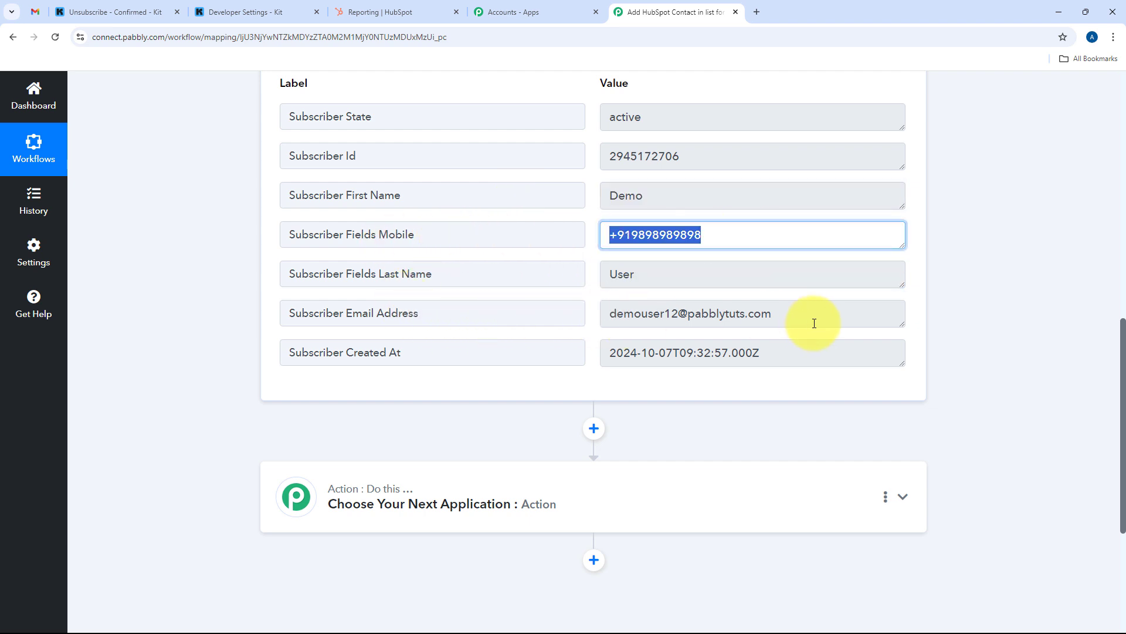
{"action": "left_click_drag", "start_coordinate": [812, 319], "coordinate": [448, 306]}
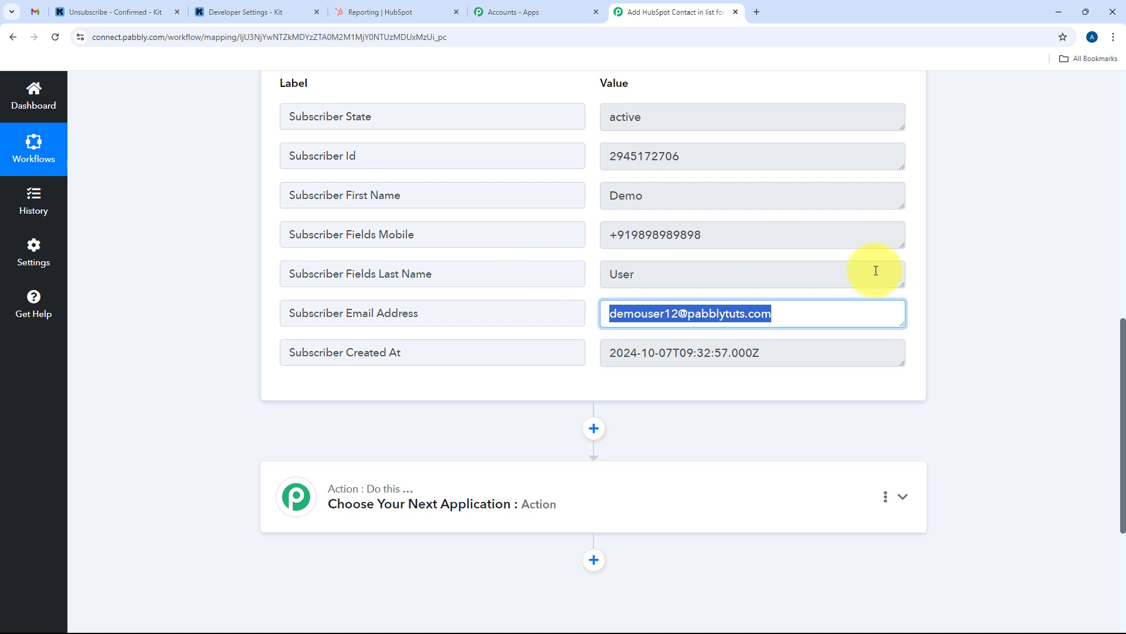
Set the workflow's action application to HubSpot CRM with the action event Create a Contact.
{"action": "scroll", "coordinate": [989, 243], "scroll_direction": "down", "scroll_amount": 3}
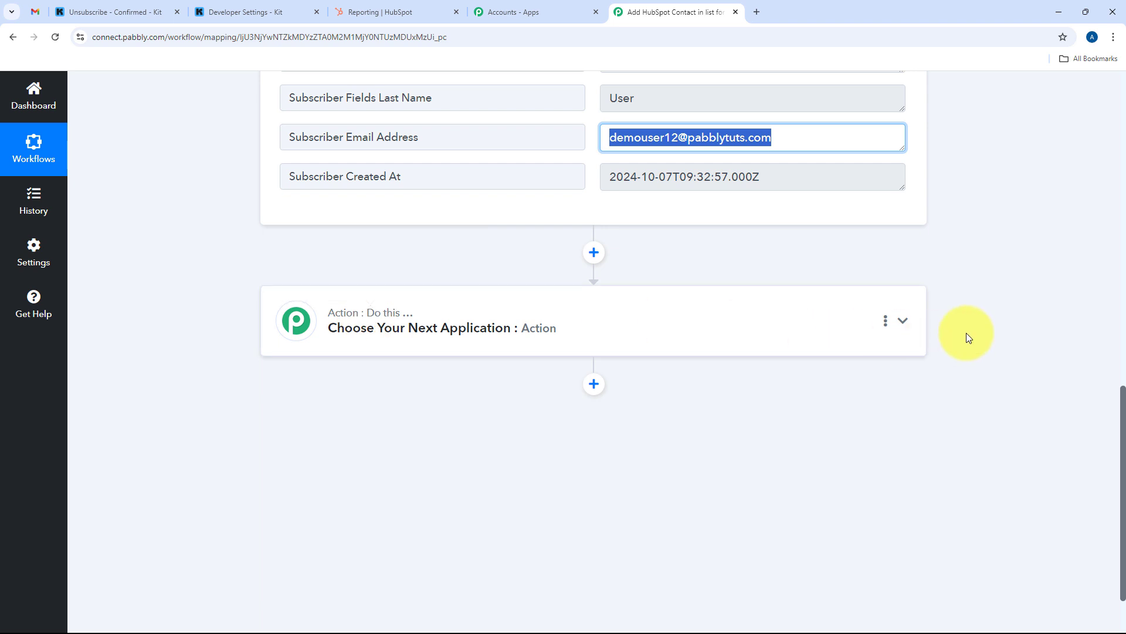
{"action": "left_click", "coordinate": [903, 320]}
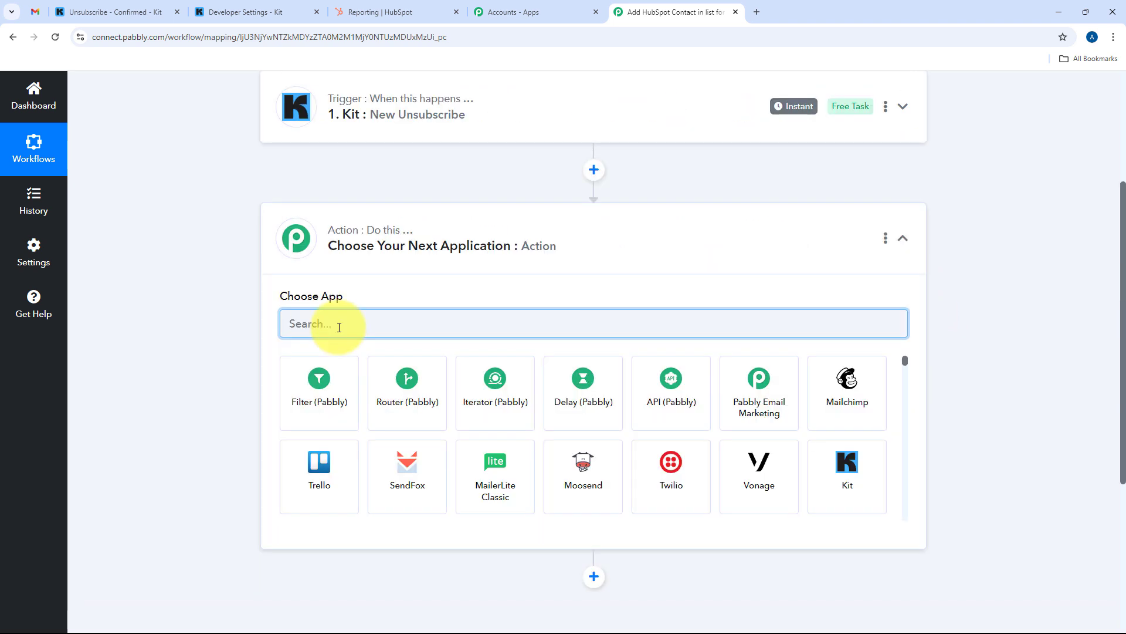
{"action": "type", "text": "HubS"}
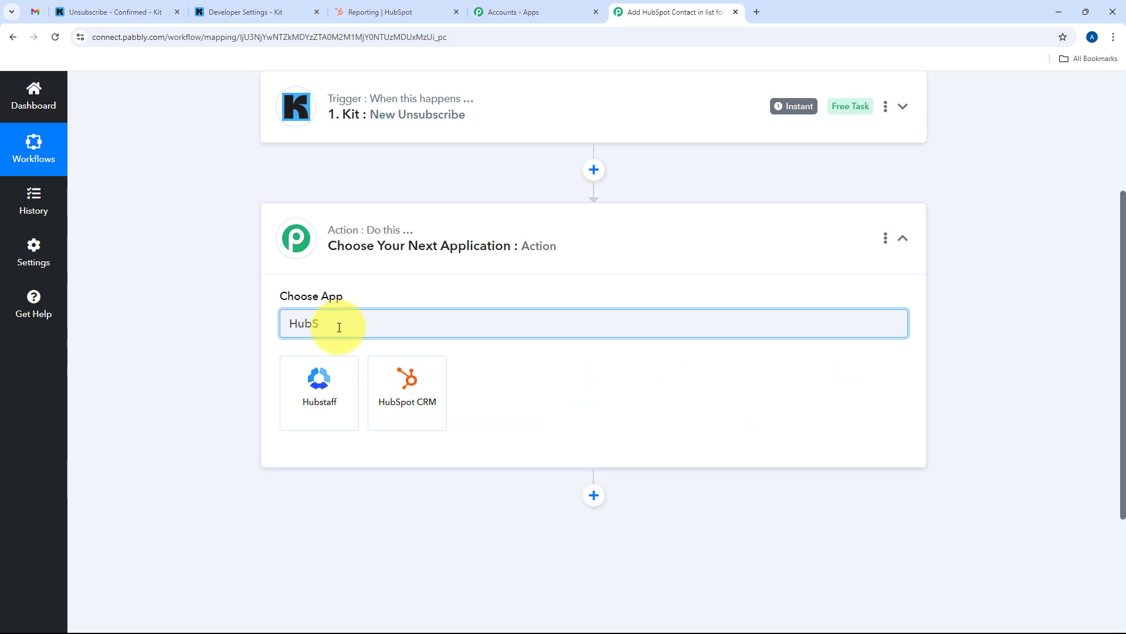
{"action": "type", "text": "pot"}
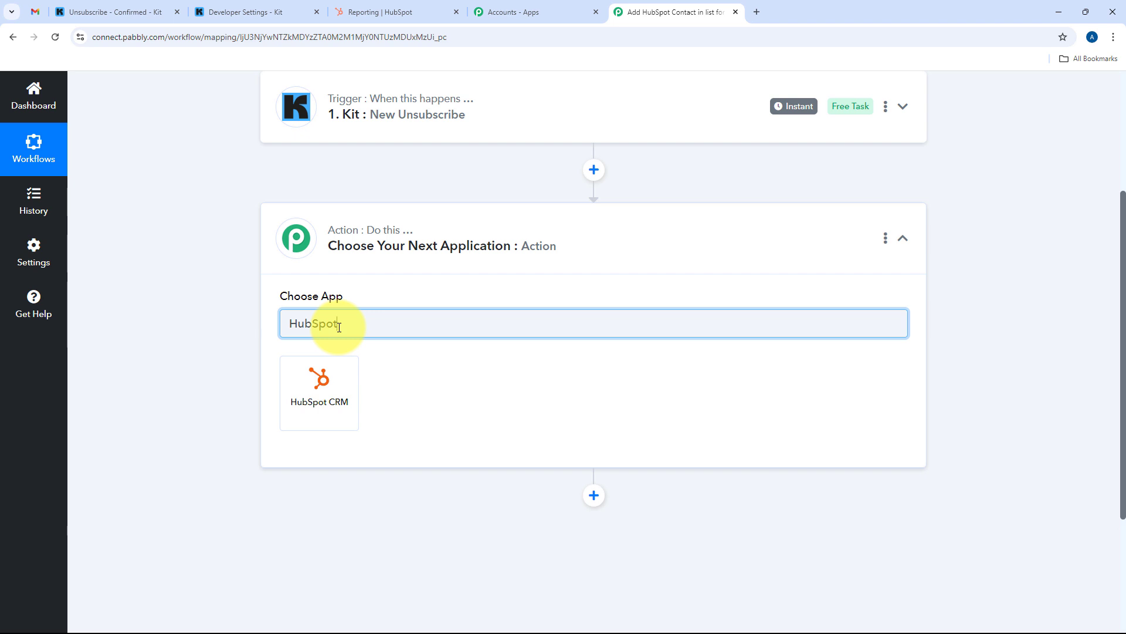
{"action": "left_click", "coordinate": [325, 389]}
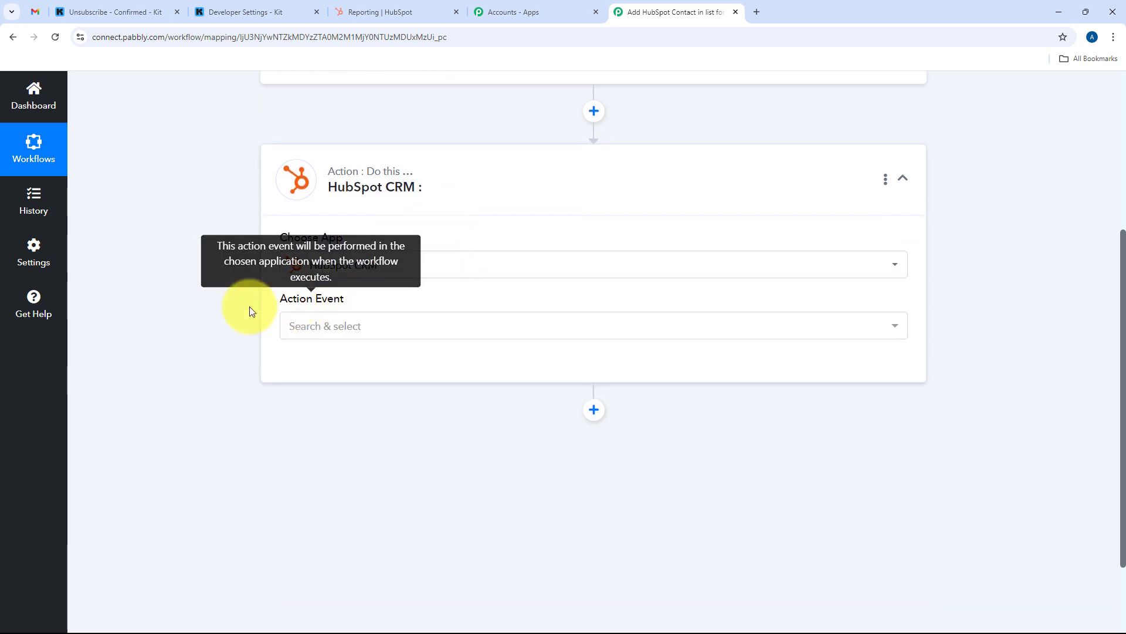
{"action": "left_click", "coordinate": [589, 324]}
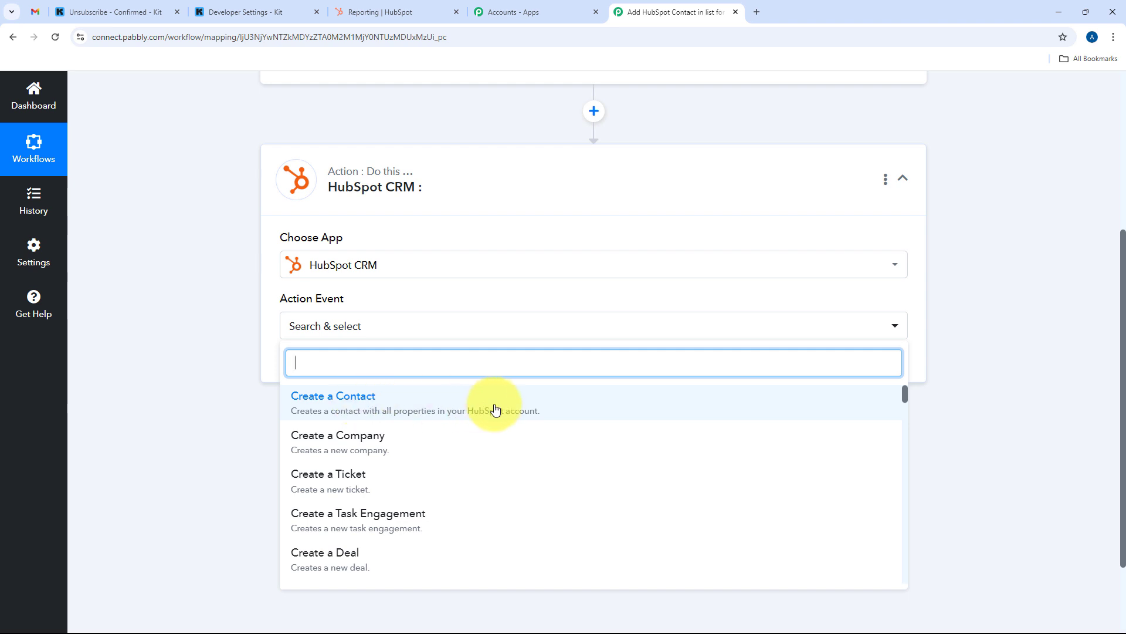
{"action": "left_click", "coordinate": [385, 401]}
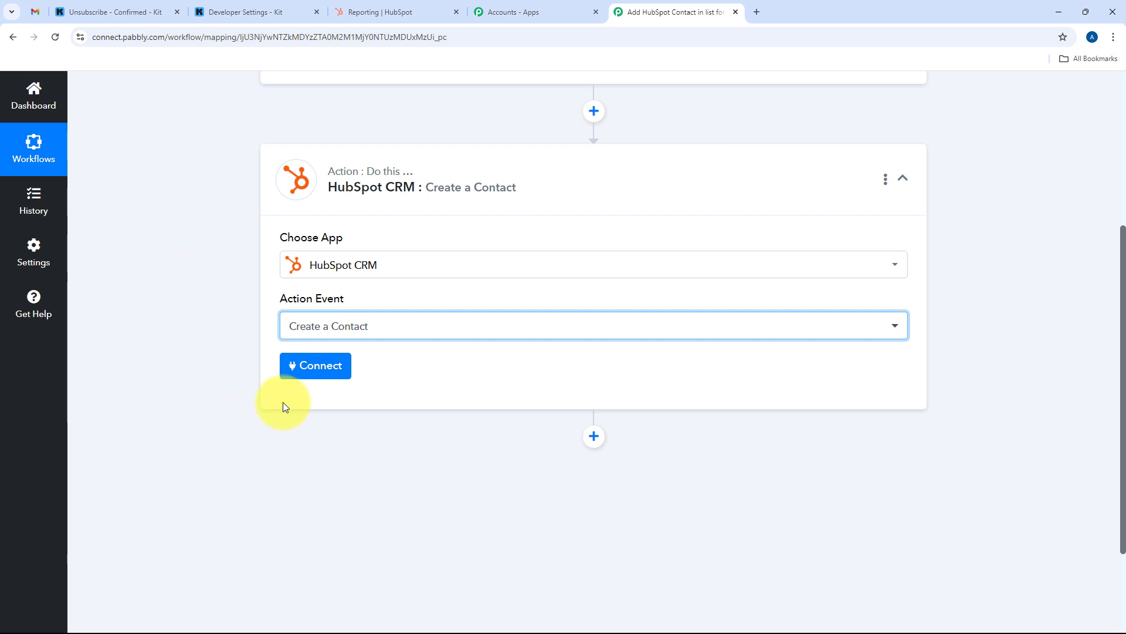
Connect the HubSpot CRM action through a new connection, authorizing access with the first listed HubSpot account.
{"action": "left_click", "coordinate": [316, 369]}
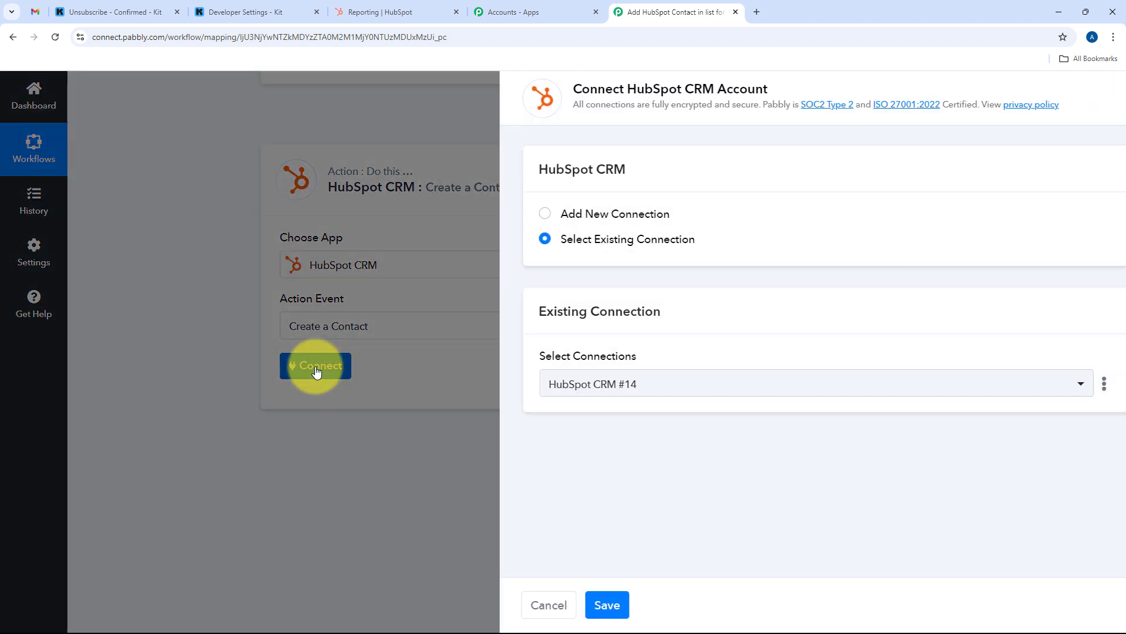
{"action": "left_click", "coordinate": [568, 215]}
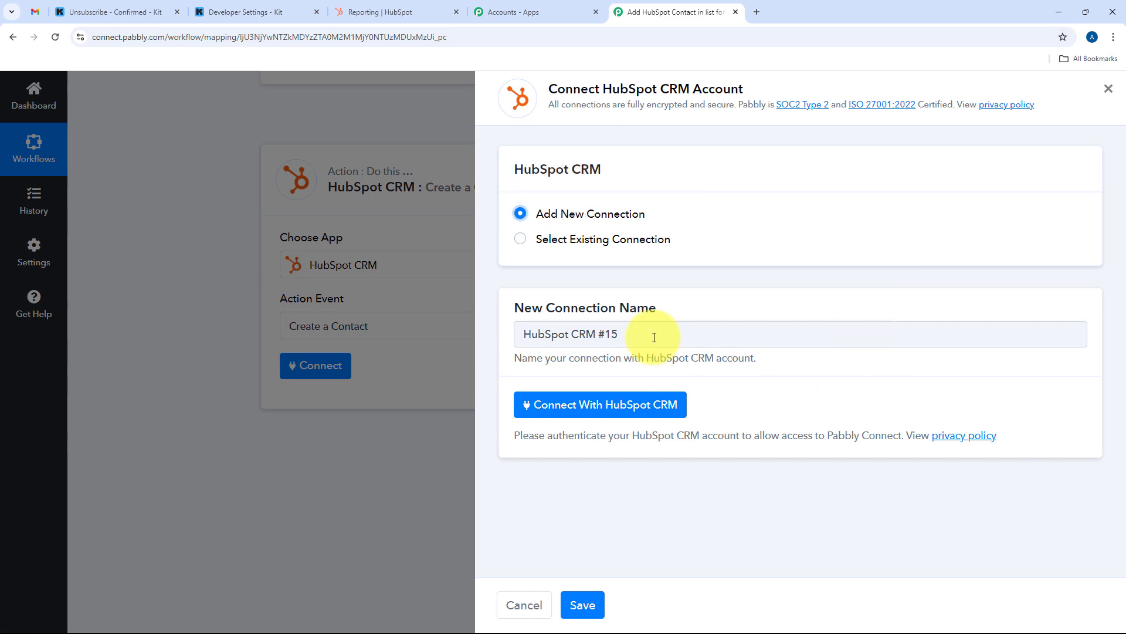
{"action": "left_click", "coordinate": [613, 409]}
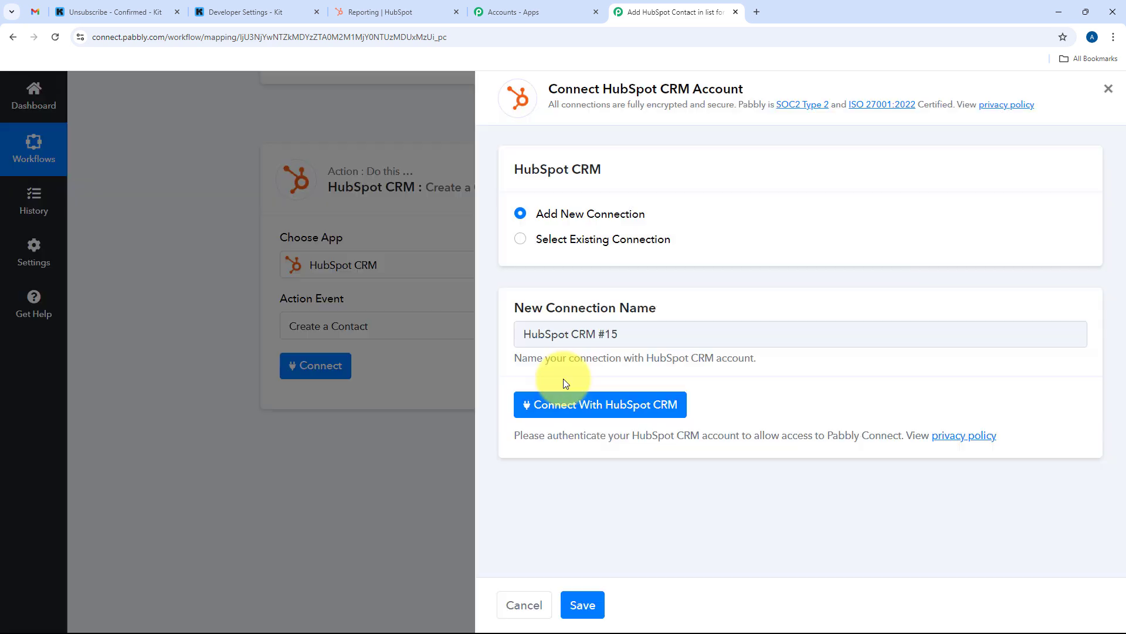
{"action": "scroll", "coordinate": [385, 173], "scroll_direction": "down", "scroll_amount": 4}
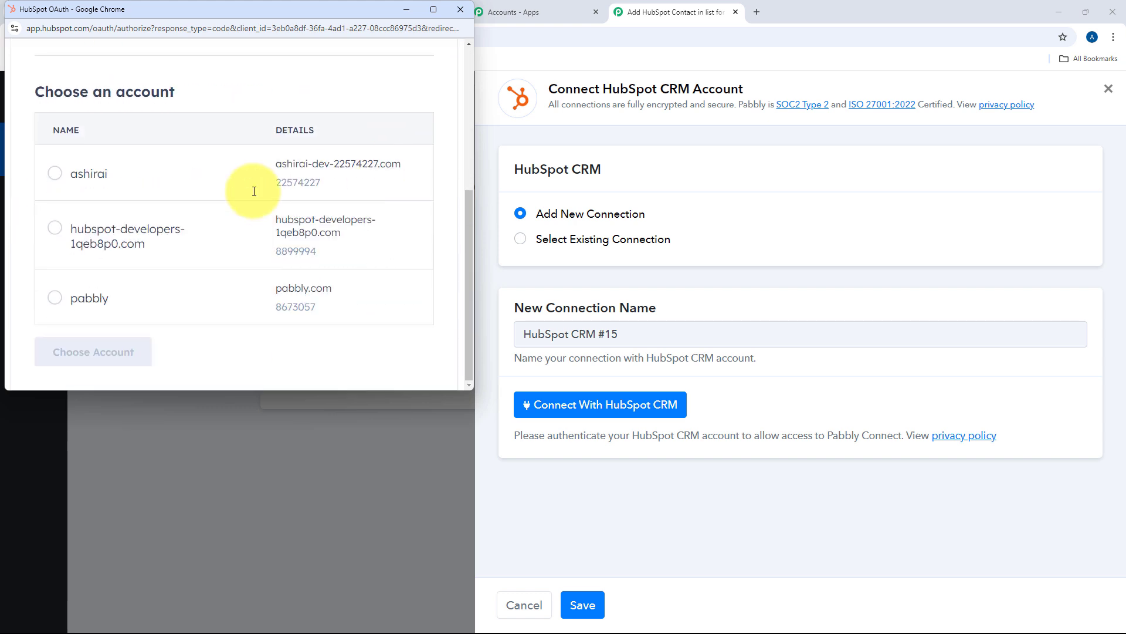
{"action": "left_click", "coordinate": [54, 173]}
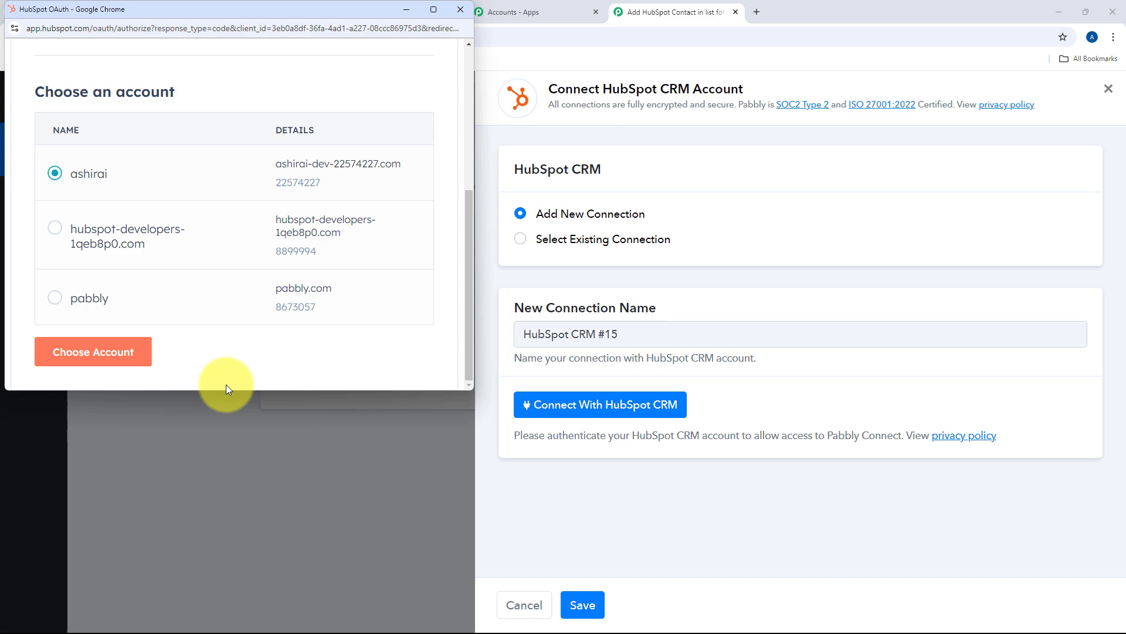
{"action": "left_click", "coordinate": [95, 356]}
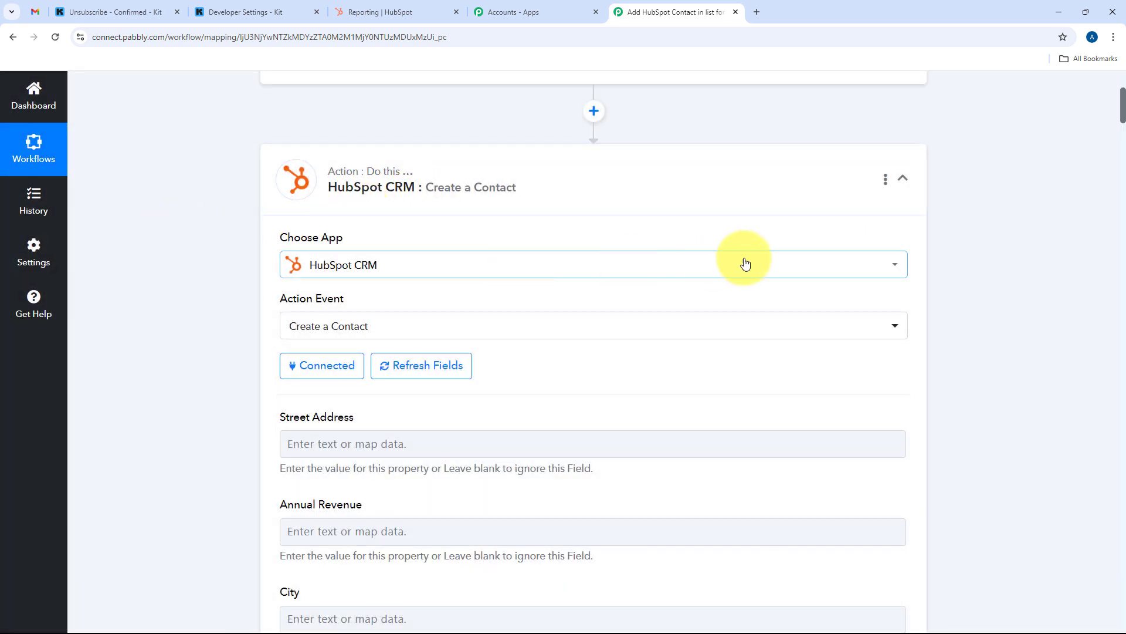
Look through the Create a Contact property fields to locate those matching the subscriber's details, such as Email and First Name.
{"action": "scroll", "coordinate": [767, 256], "scroll_direction": "down", "scroll_amount": 10}
{"action": "scroll", "coordinate": [768, 259], "scroll_direction": "down", "scroll_amount": 20}
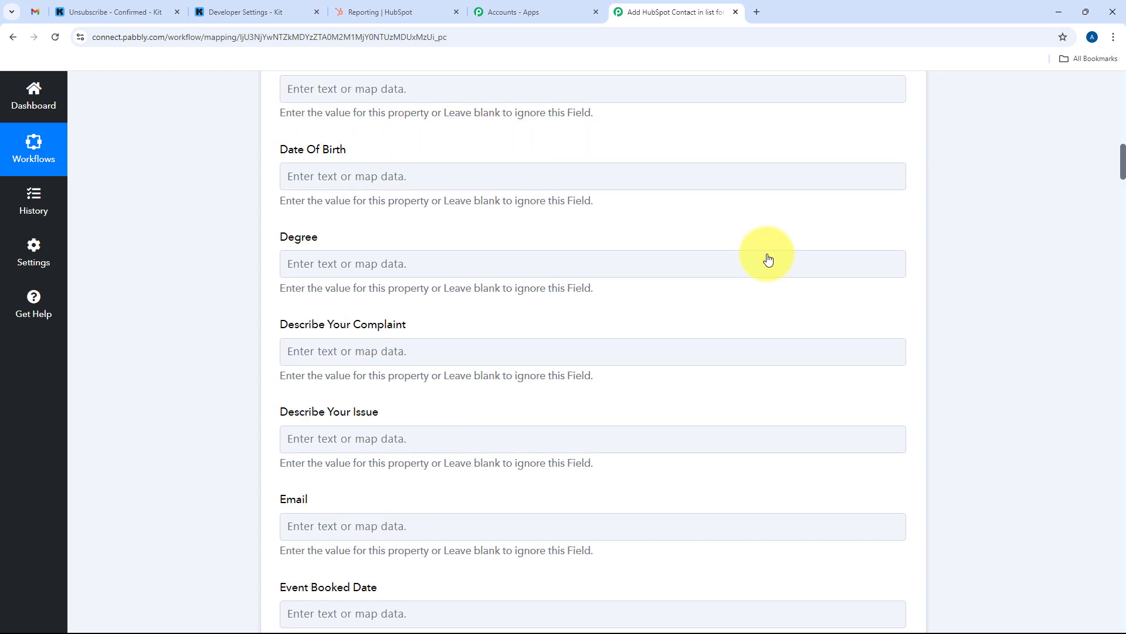
{"action": "scroll", "coordinate": [768, 260], "scroll_direction": "down", "scroll_amount": 20}
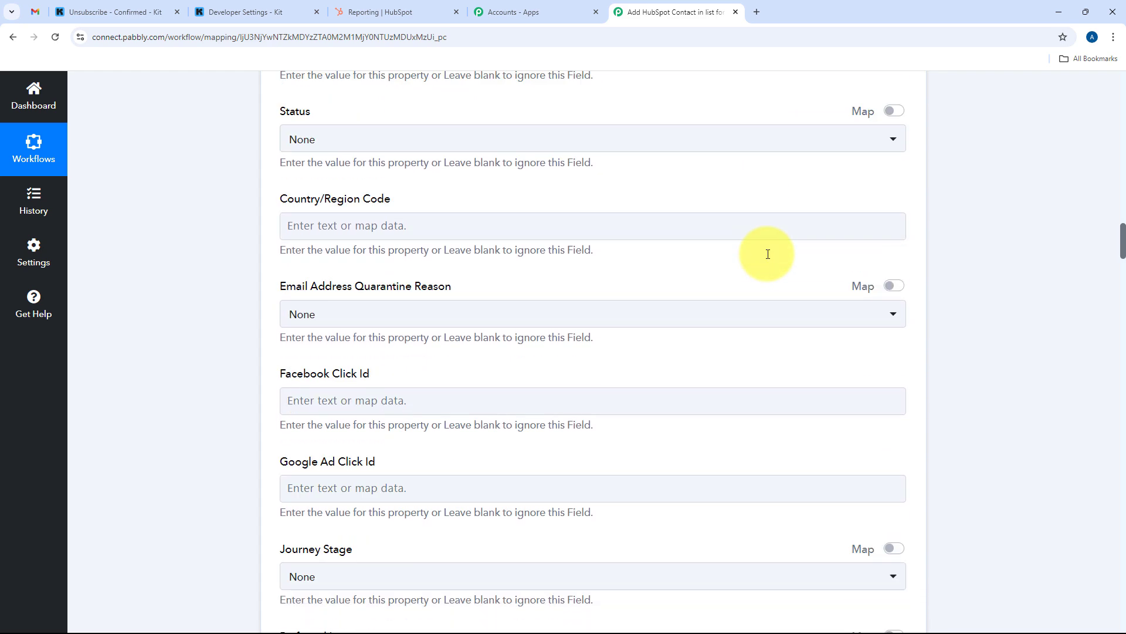
{"action": "scroll", "coordinate": [767, 254], "scroll_direction": "up", "scroll_amount": 20}
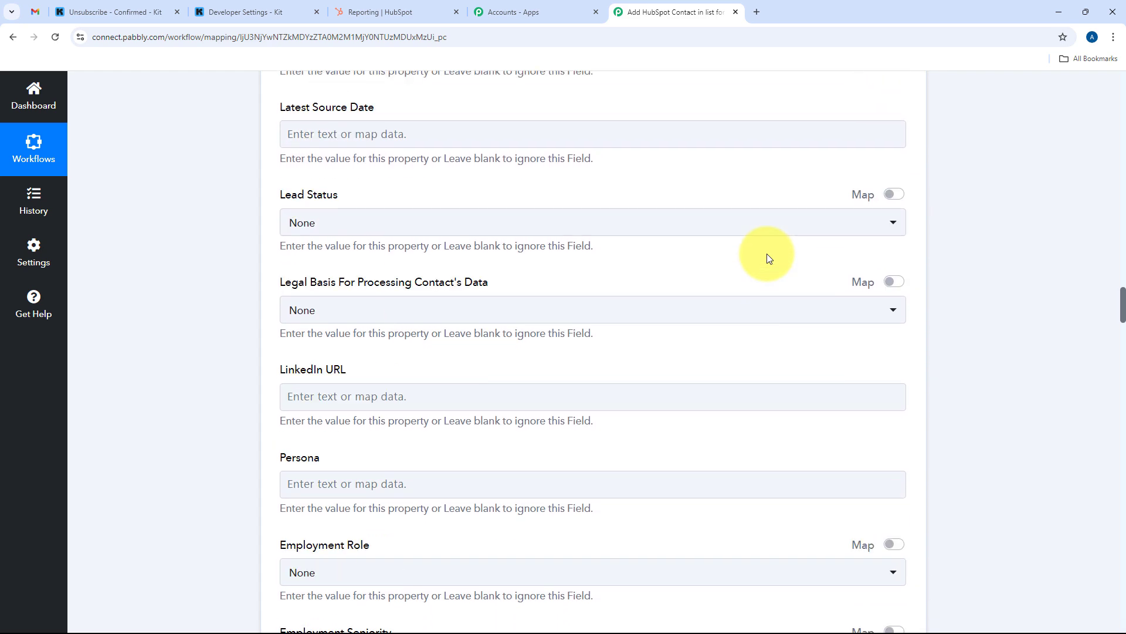
{"action": "scroll", "coordinate": [768, 258], "scroll_direction": "up", "scroll_amount": 19}
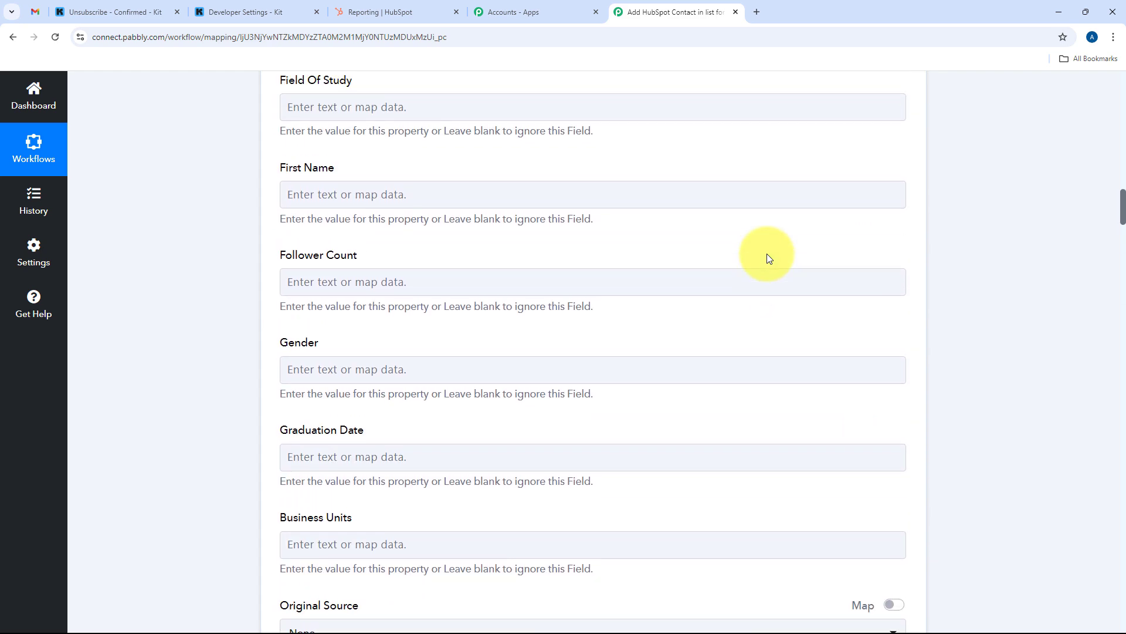
{"action": "scroll", "coordinate": [768, 258], "scroll_direction": "up", "scroll_amount": 9}
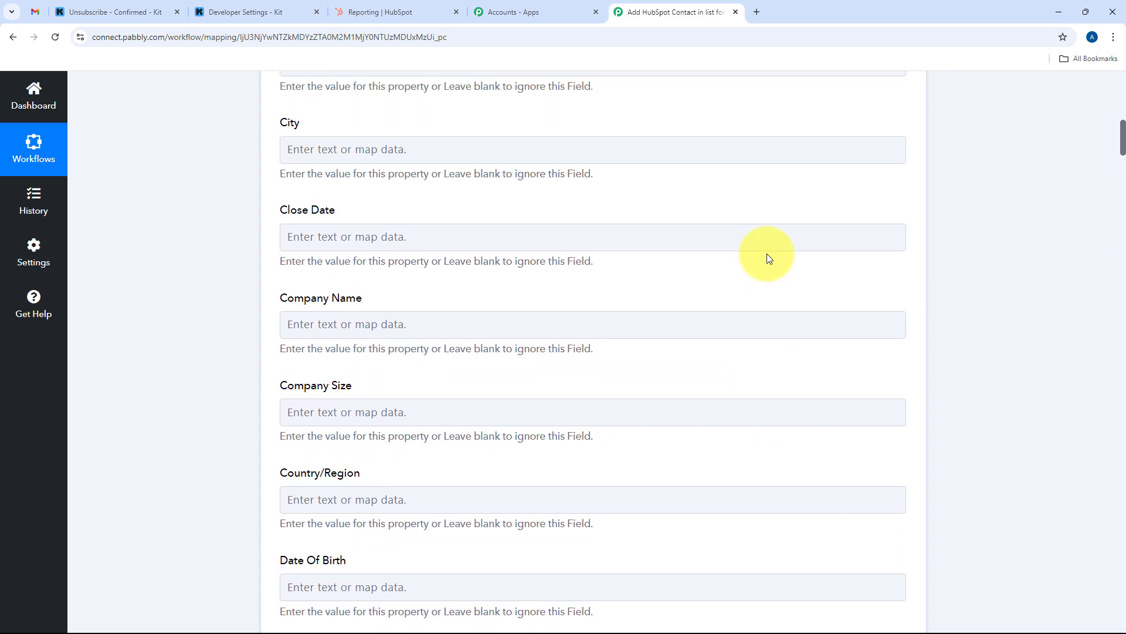
{"action": "scroll", "coordinate": [768, 259], "scroll_direction": "down", "scroll_amount": 3}
{"action": "left_click", "coordinate": [767, 255]}
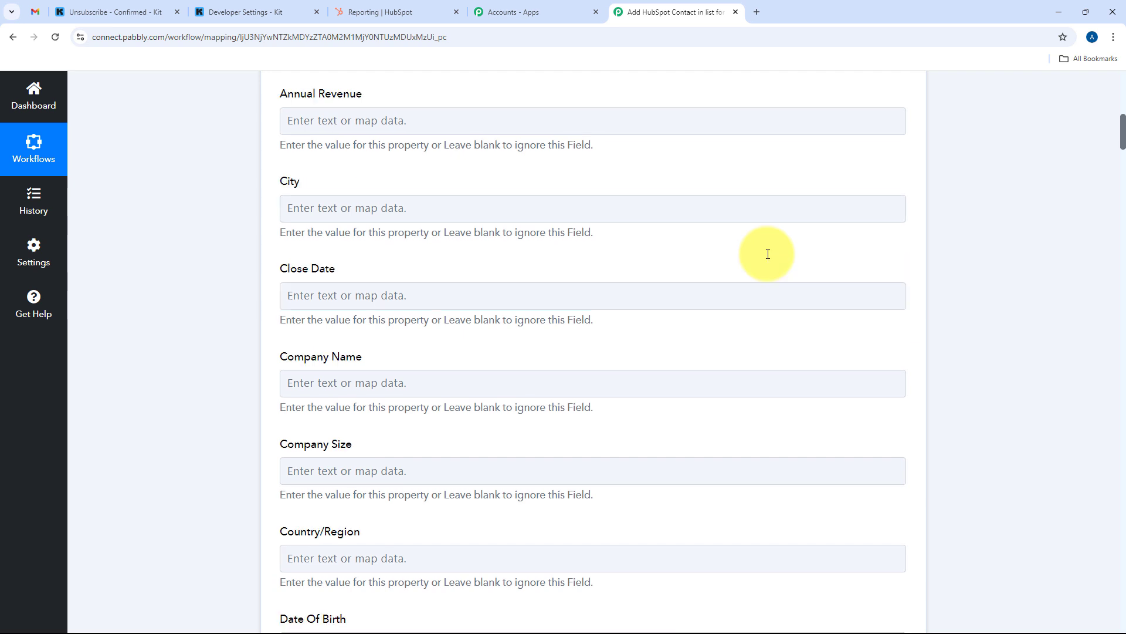
{"action": "scroll", "coordinate": [768, 256], "scroll_direction": "up", "scroll_amount": 2}
{"action": "scroll", "coordinate": [768, 254], "scroll_direction": "down", "scroll_amount": 15}
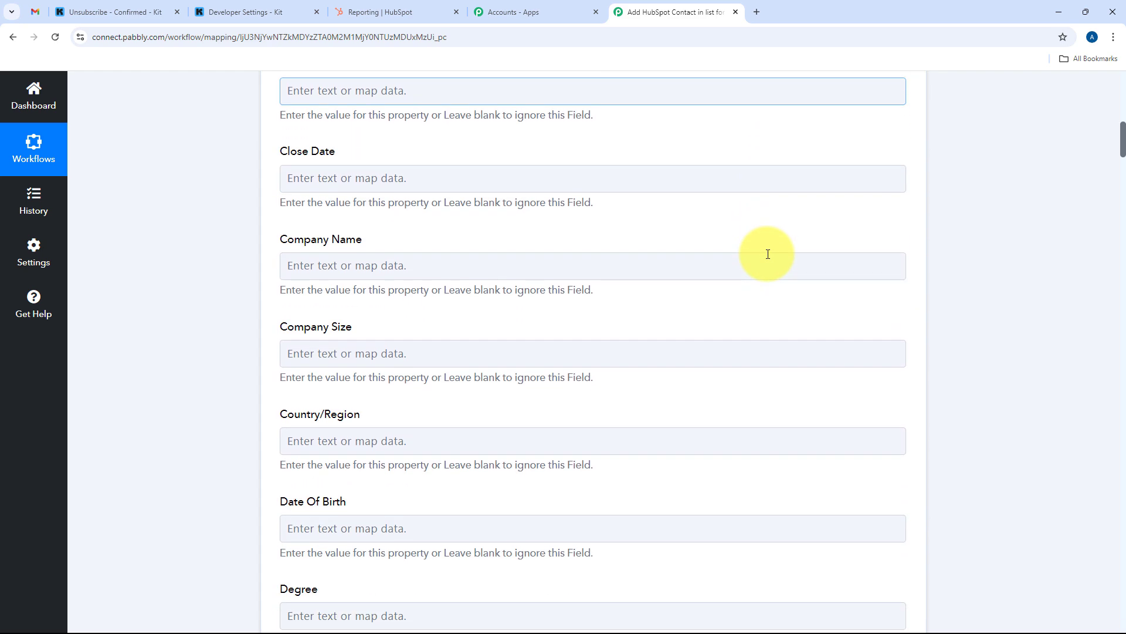
{"action": "scroll", "coordinate": [768, 254], "scroll_direction": "down", "scroll_amount": 2}
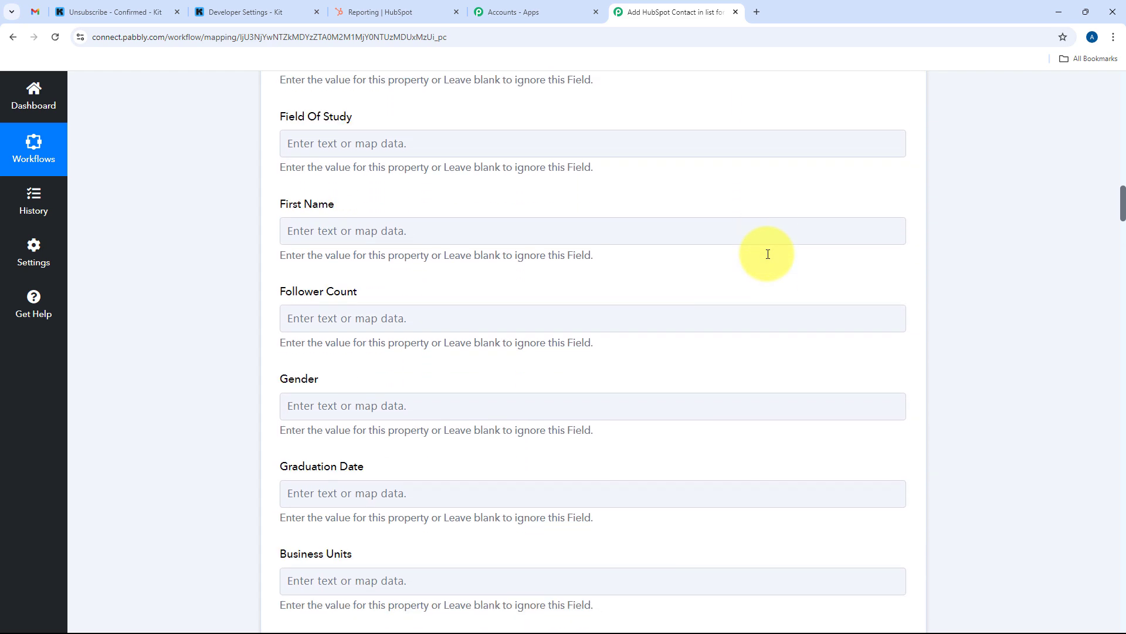
{"action": "scroll", "coordinate": [768, 254], "scroll_direction": "up", "scroll_amount": 7}
{"action": "scroll", "coordinate": [769, 258], "scroll_direction": "up", "scroll_amount": 2}
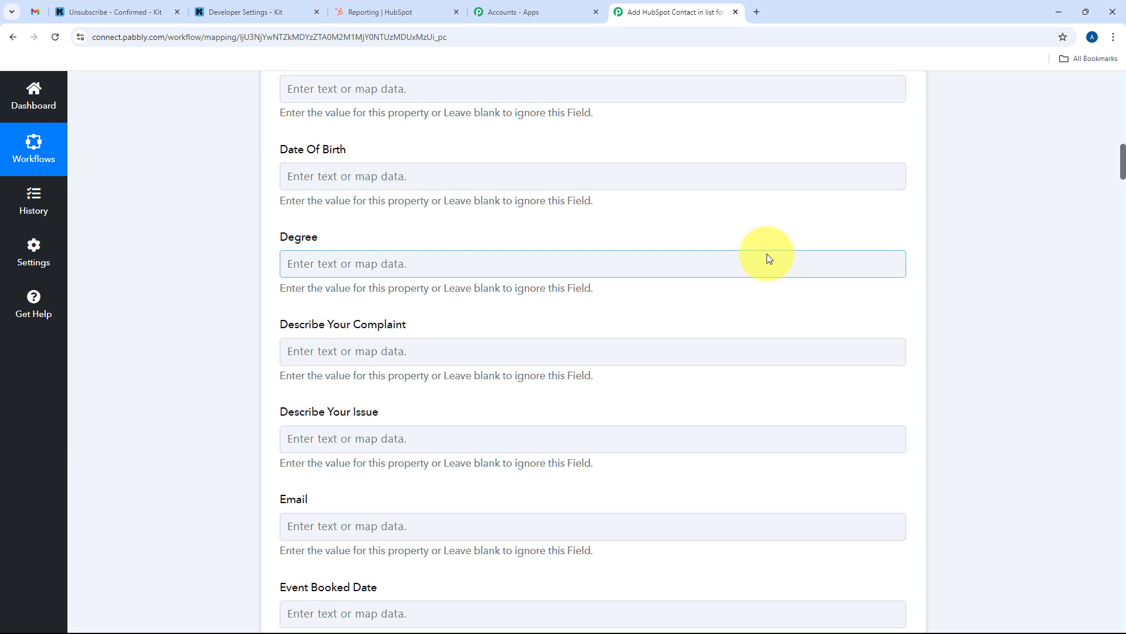
{"action": "scroll", "coordinate": [667, 244], "scroll_direction": "up", "scroll_amount": 4}
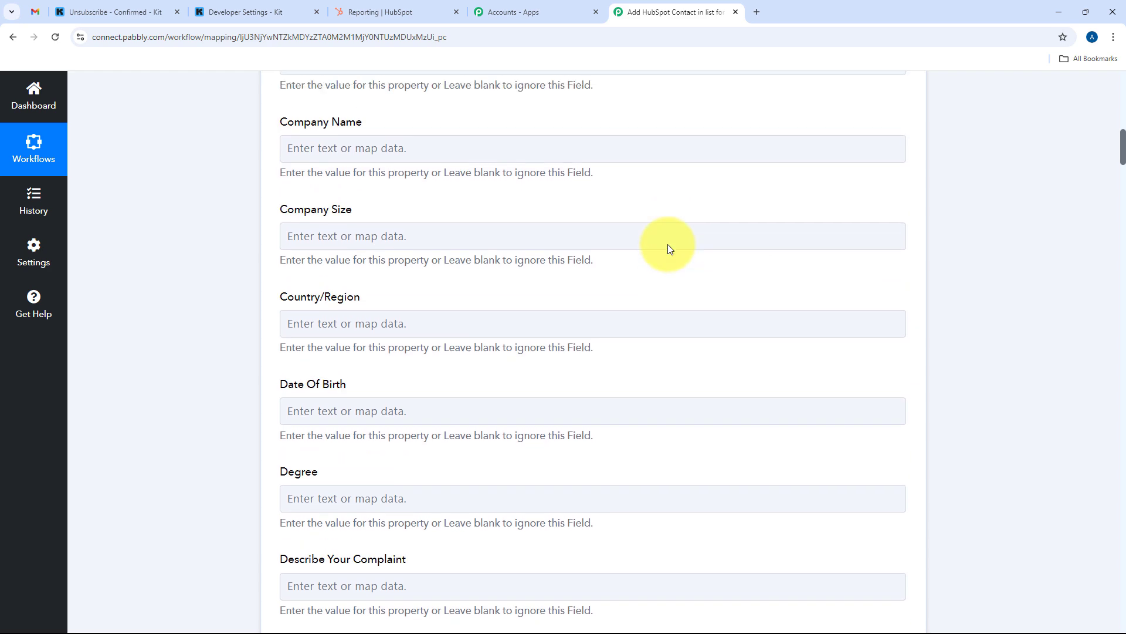
{"action": "scroll", "coordinate": [668, 244], "scroll_direction": "up", "scroll_amount": 3}
{"action": "scroll", "coordinate": [668, 244], "scroll_direction": "down", "scroll_amount": 8}
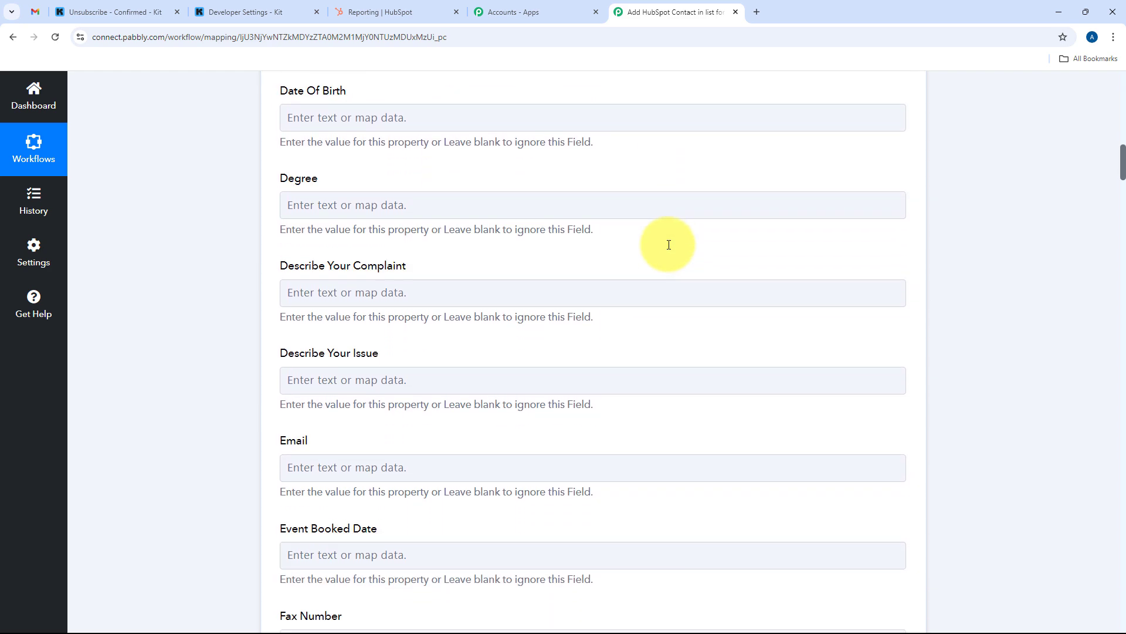
Map the contact's Email property to the Subscriber Email Address from the Kit New Unsubscribe trigger.
{"action": "scroll", "coordinate": [669, 244], "scroll_direction": "down", "scroll_amount": 4}
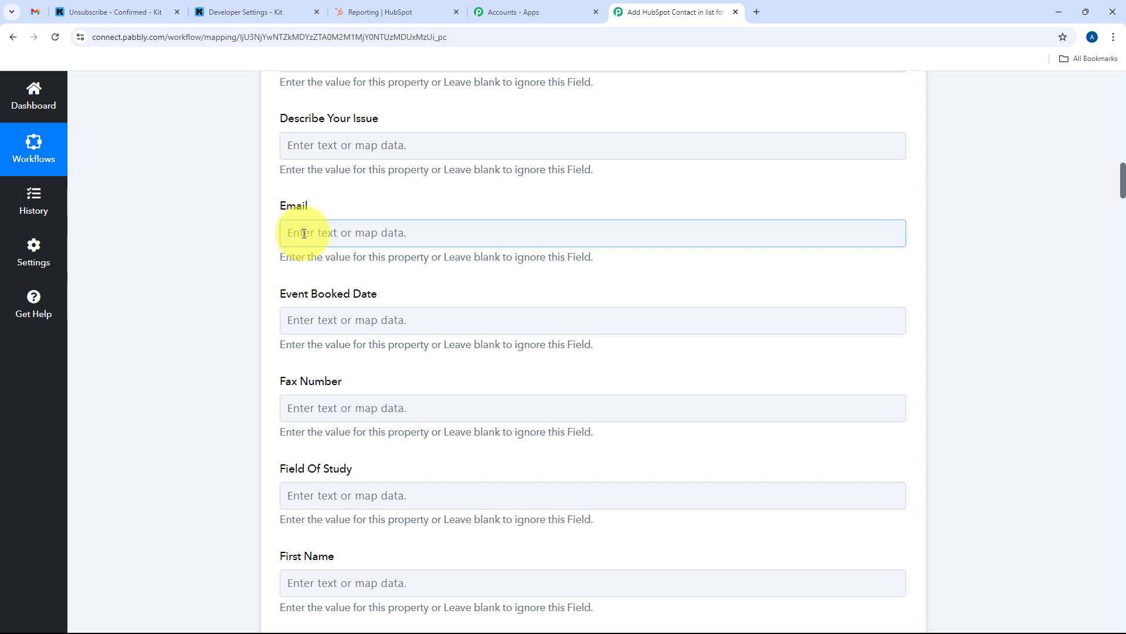
{"action": "left_click", "coordinate": [321, 230]}
{"action": "scroll", "coordinate": [328, 226], "scroll_direction": "down", "scroll_amount": 2}
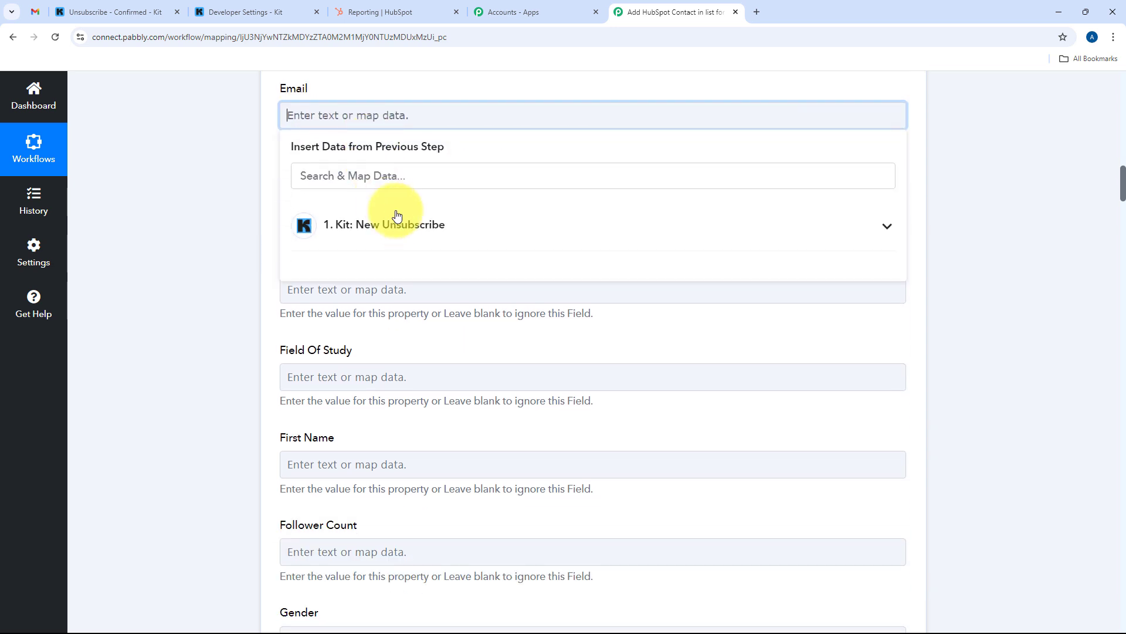
{"action": "left_click", "coordinate": [395, 225]}
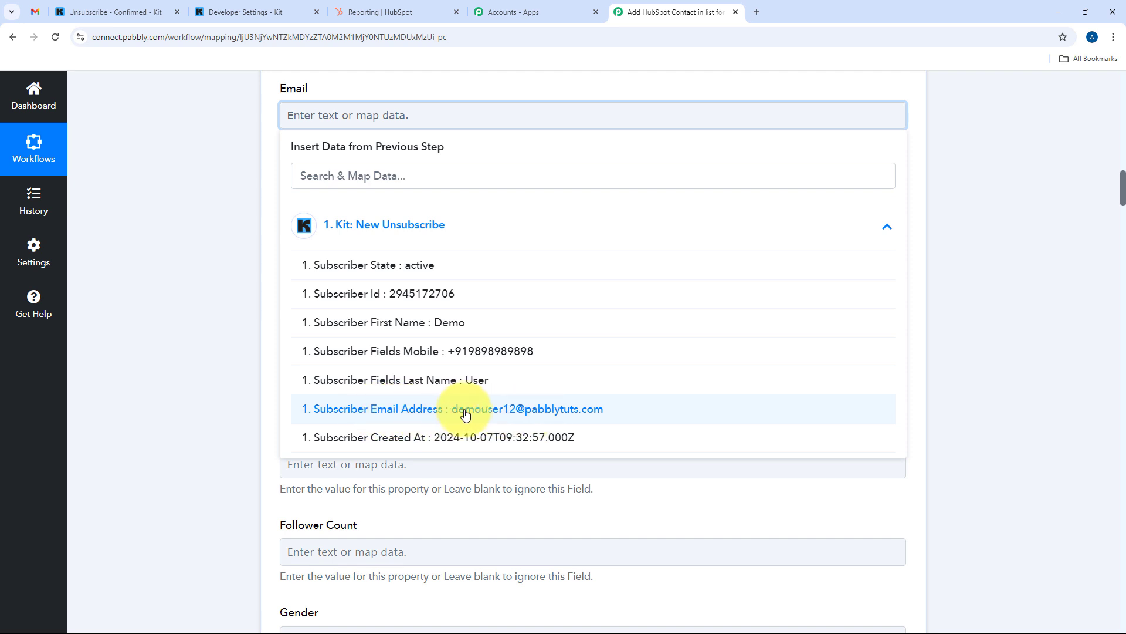
{"action": "left_click", "coordinate": [524, 415]}
{"action": "left_click", "coordinate": [195, 227]}
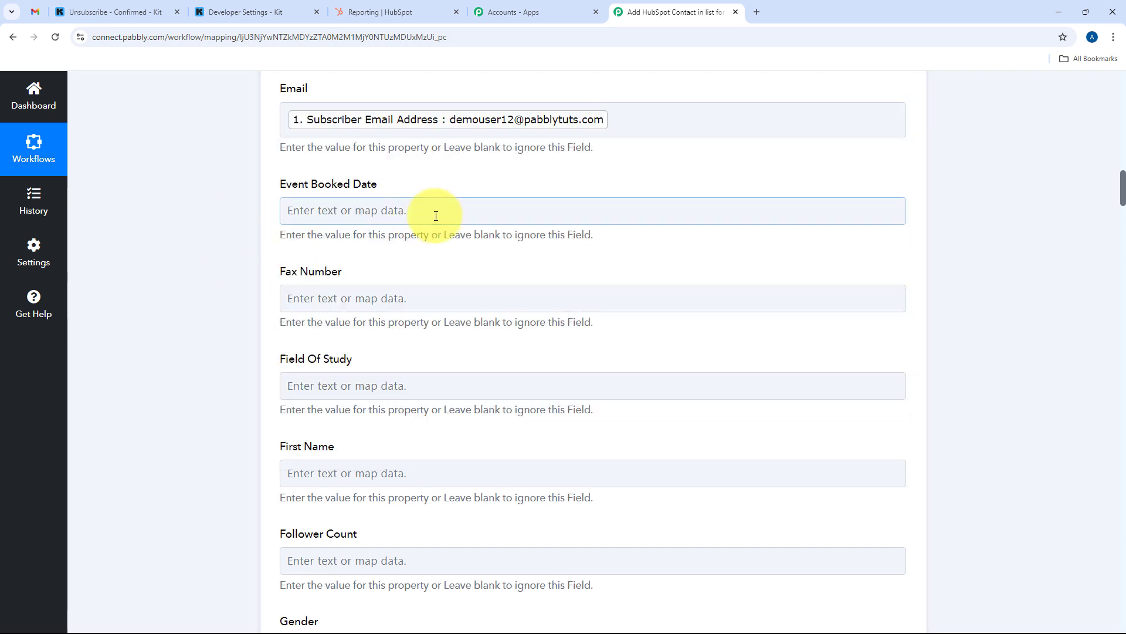
Map the contact's First Name property to the Subscriber First Name from the Kit New Unsubscribe trigger.
{"action": "scroll", "coordinate": [446, 213], "scroll_direction": "down", "scroll_amount": 1}
{"action": "scroll", "coordinate": [411, 234], "scroll_direction": "down", "scroll_amount": 3}
{"action": "left_click", "coordinate": [316, 297]}
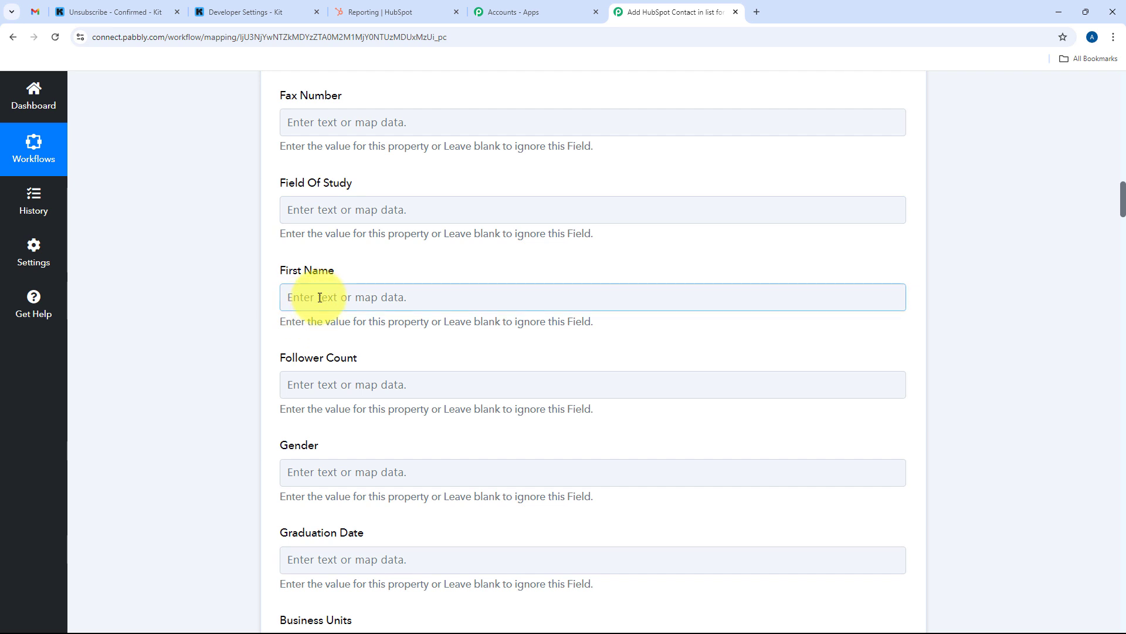
{"action": "scroll", "coordinate": [427, 254], "scroll_direction": "down", "scroll_amount": 1}
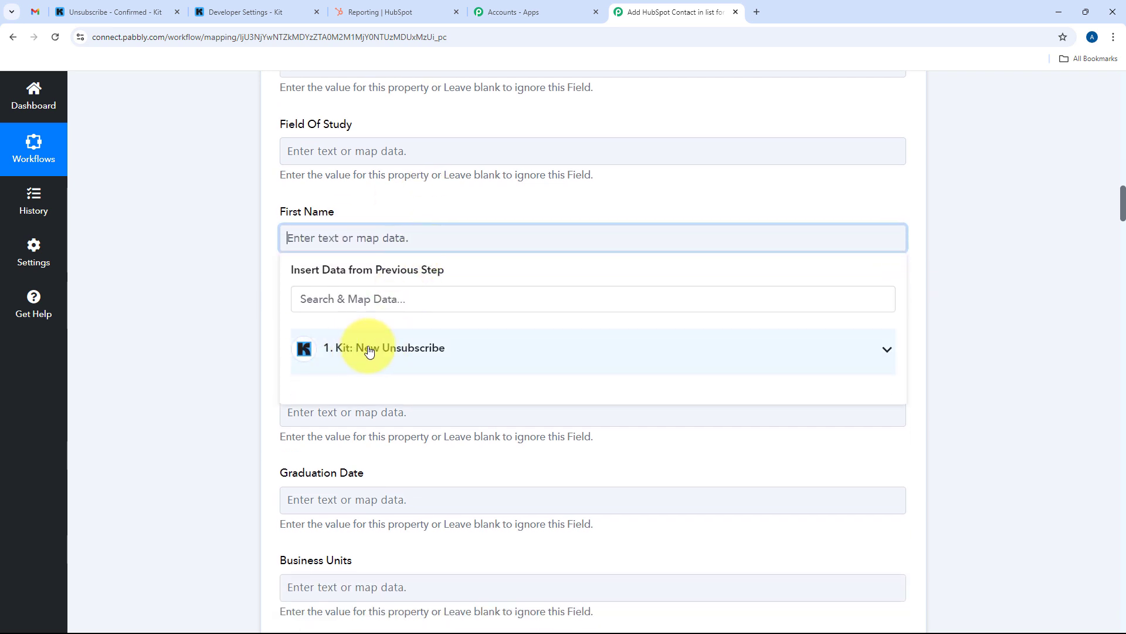
{"action": "left_click", "coordinate": [428, 350]}
{"action": "scroll", "coordinate": [557, 339], "scroll_direction": "down", "scroll_amount": 1}
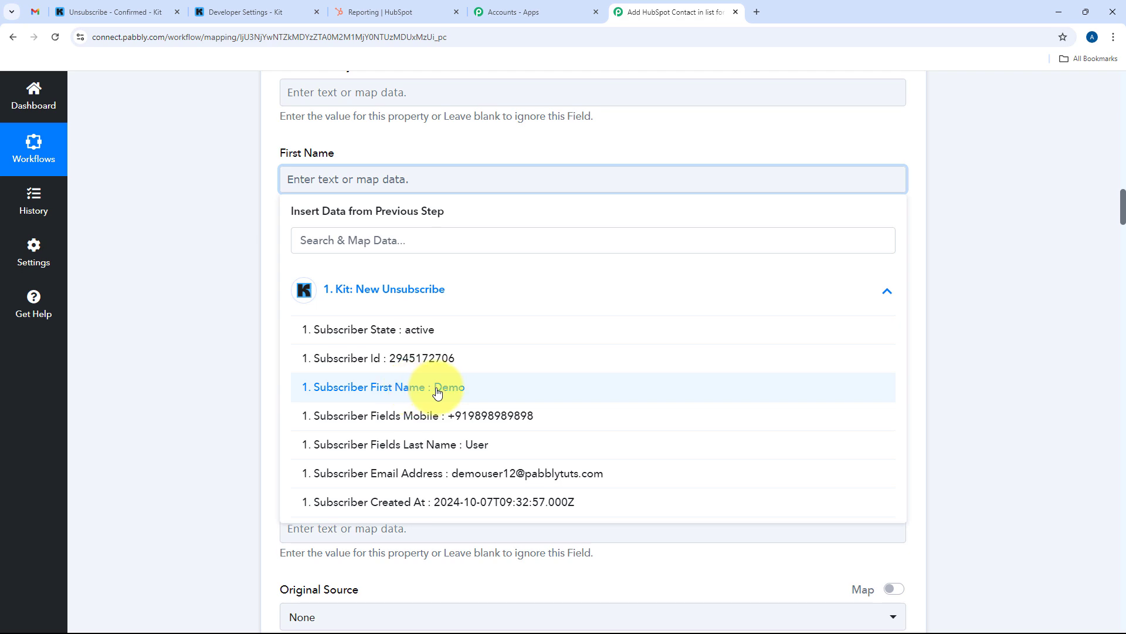
{"action": "left_click", "coordinate": [372, 386]}
Map the contact's Last Name property to Subscriber Fields Last Name from the Kit trigger data.
{"action": "scroll", "coordinate": [424, 249], "scroll_direction": "down", "scroll_amount": 1}
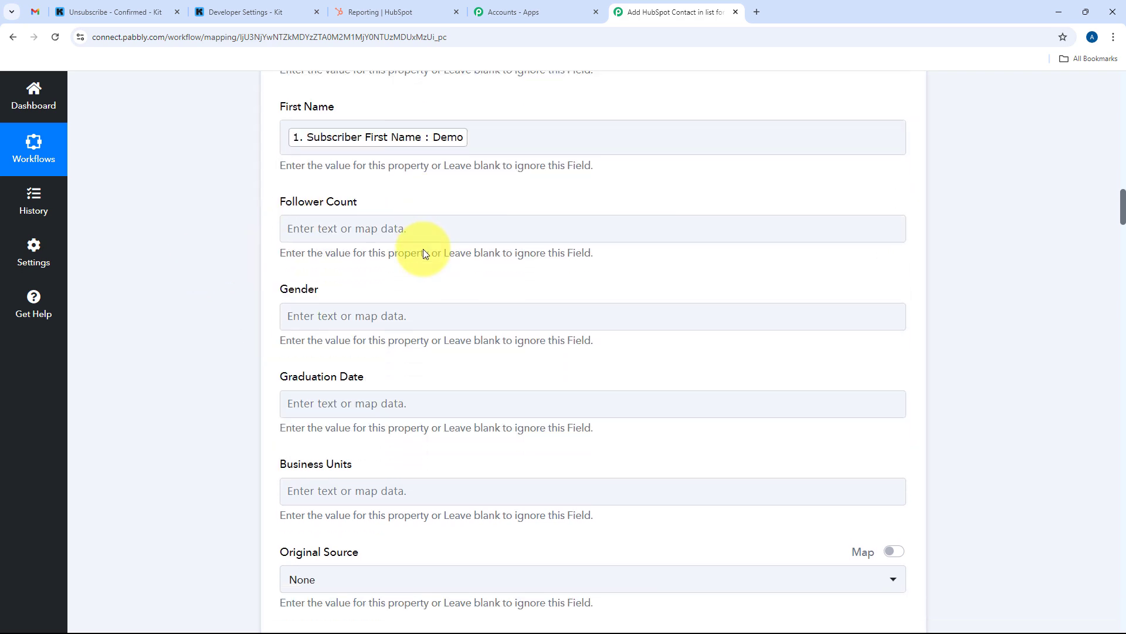
{"action": "scroll", "coordinate": [423, 248], "scroll_direction": "down", "scroll_amount": 13}
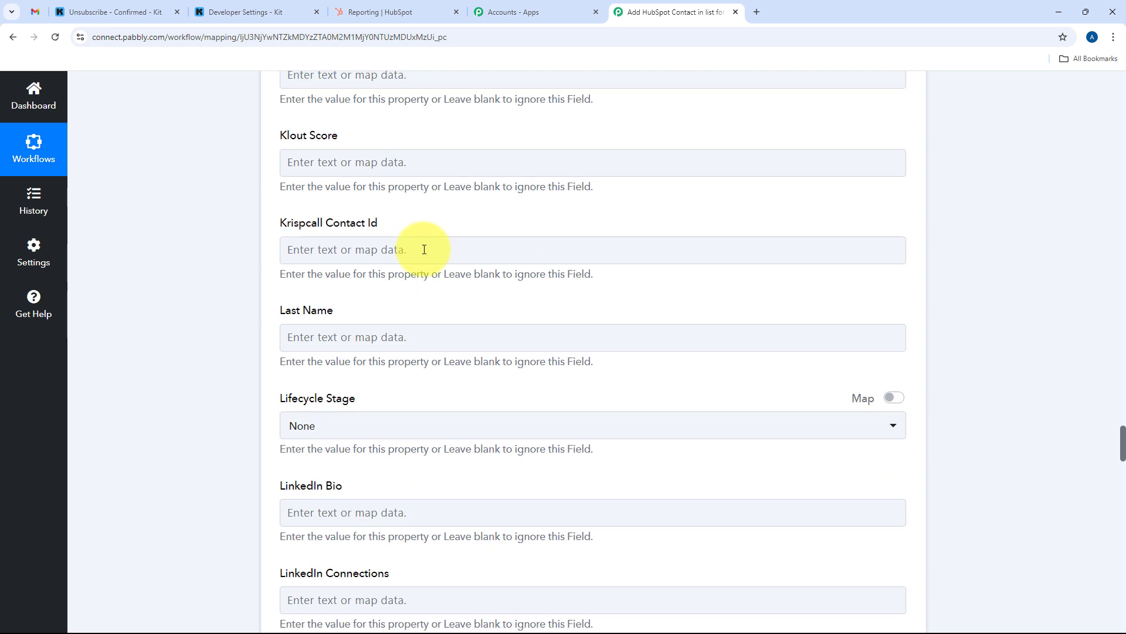
{"action": "scroll", "coordinate": [424, 249], "scroll_direction": "down", "scroll_amount": 1}
{"action": "scroll", "coordinate": [415, 246], "scroll_direction": "down", "scroll_amount": 1}
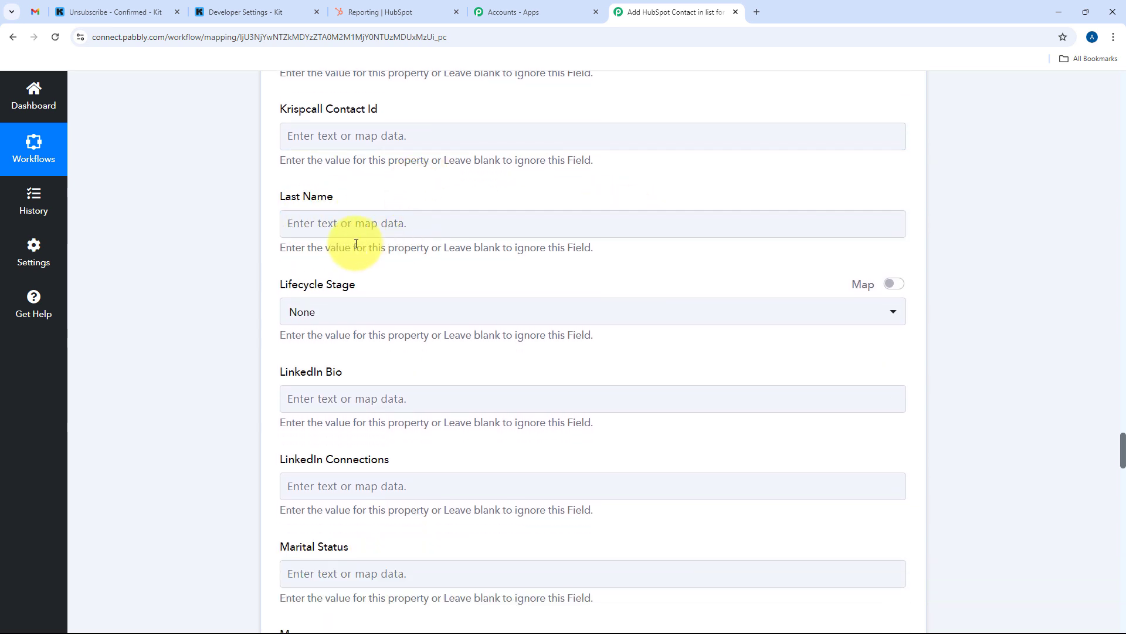
{"action": "left_click", "coordinate": [348, 223]}
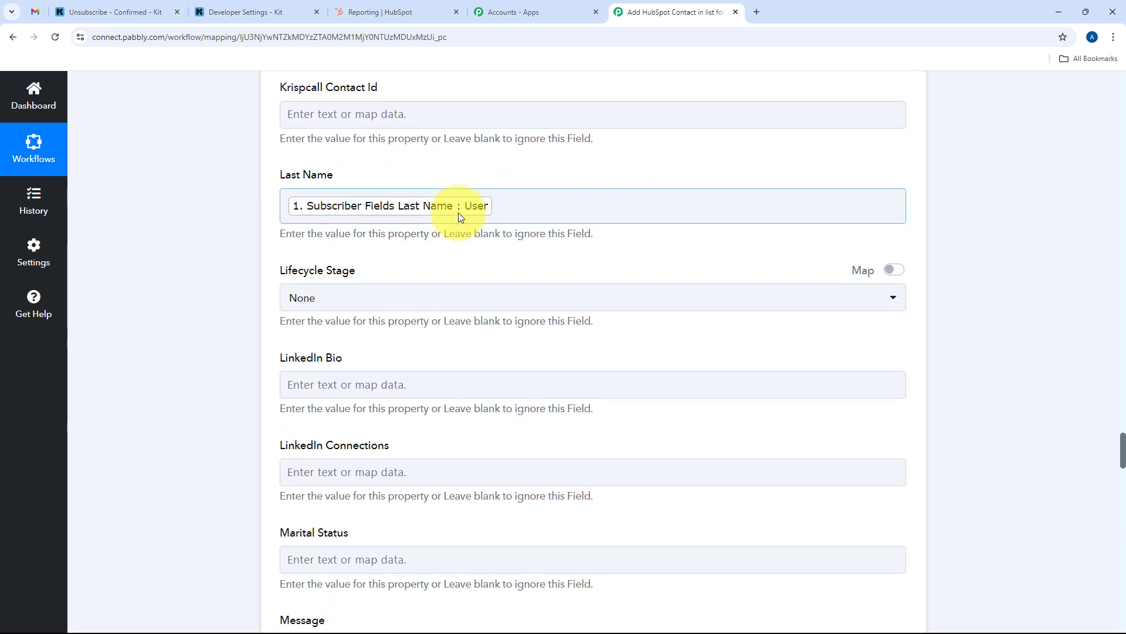
Map the contact's Phone Number property to Subscriber Fields Mobile from the Kit trigger data.
{"action": "scroll", "coordinate": [459, 215], "scroll_direction": "down", "scroll_amount": 10}
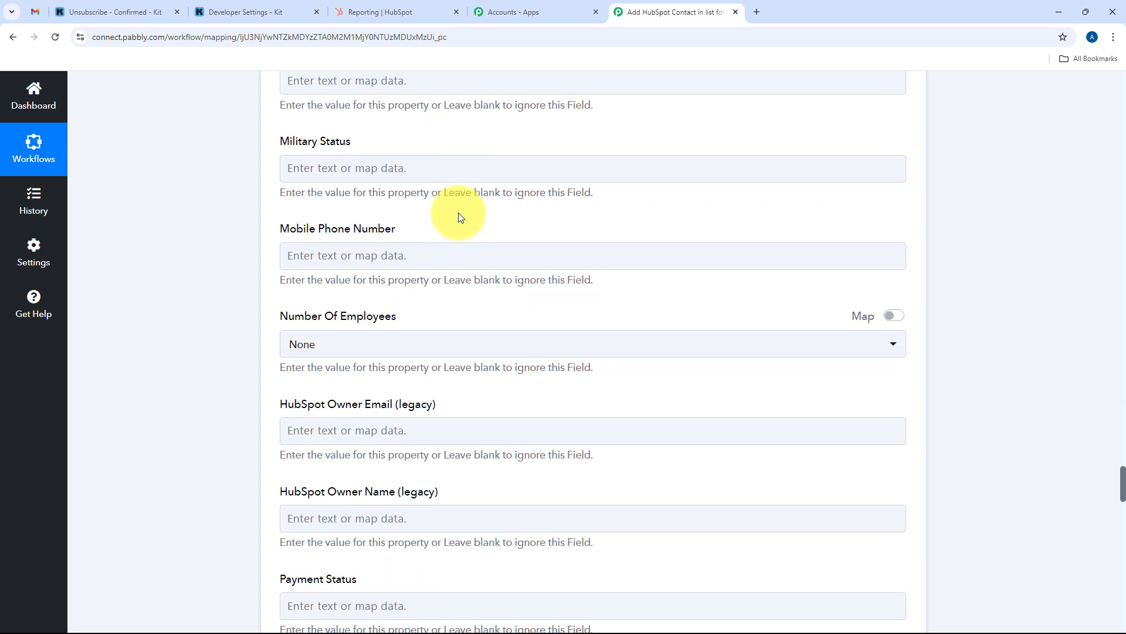
{"action": "scroll", "coordinate": [458, 217], "scroll_direction": "down", "scroll_amount": 6}
{"action": "left_click", "coordinate": [327, 342]}
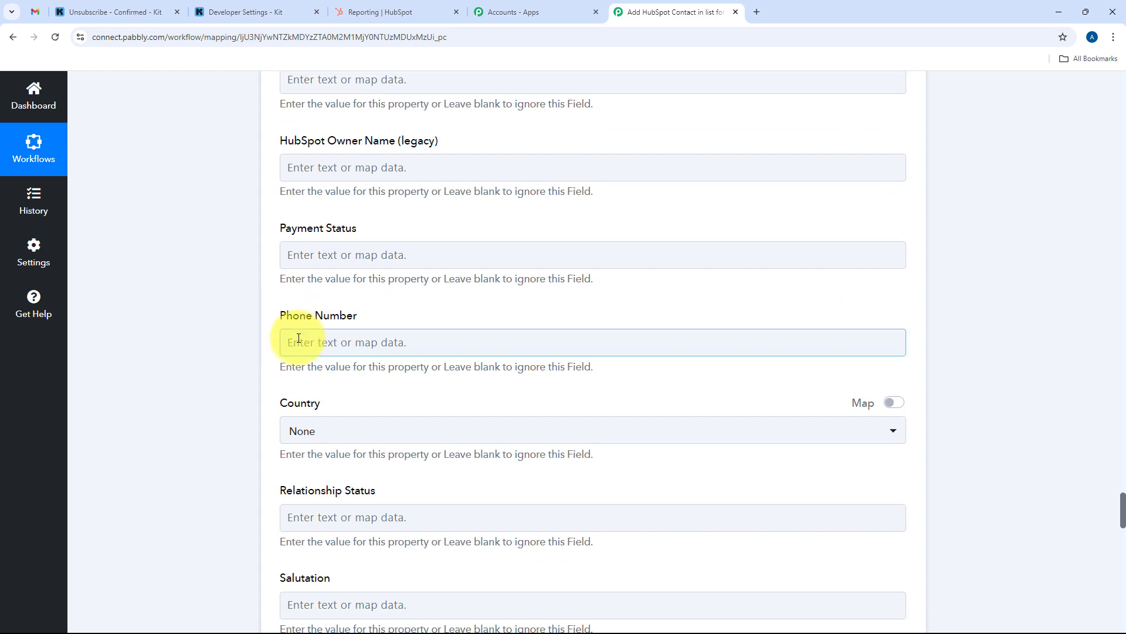
{"action": "left_click", "coordinate": [326, 342]}
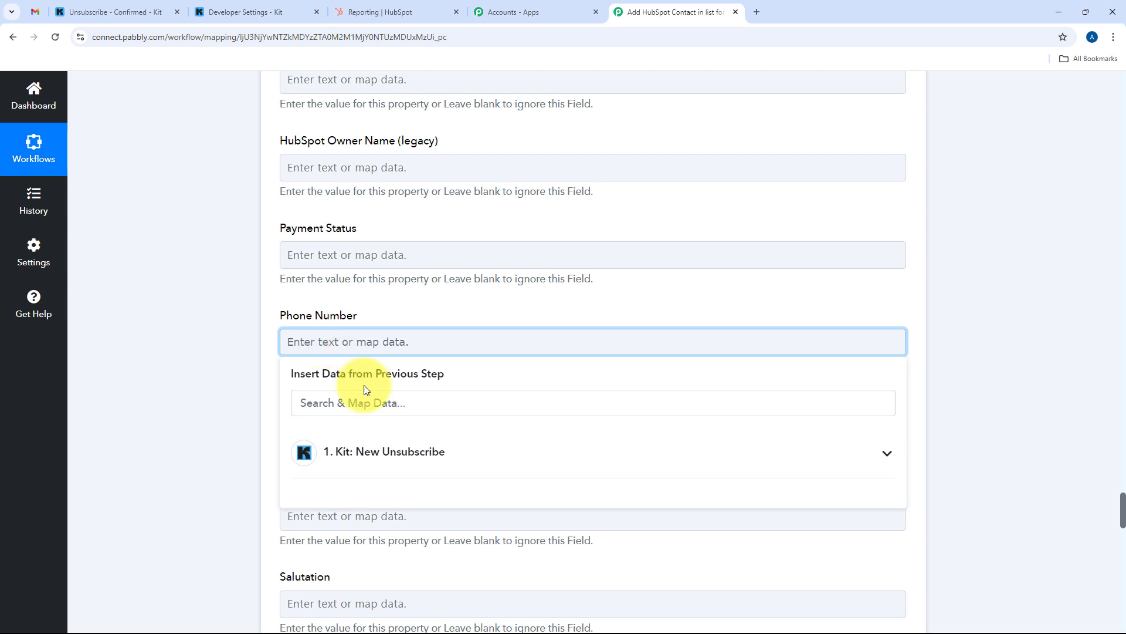
{"action": "left_click", "coordinate": [414, 452]}
{"action": "scroll", "coordinate": [470, 499], "scroll_direction": "down", "scroll_amount": 2}
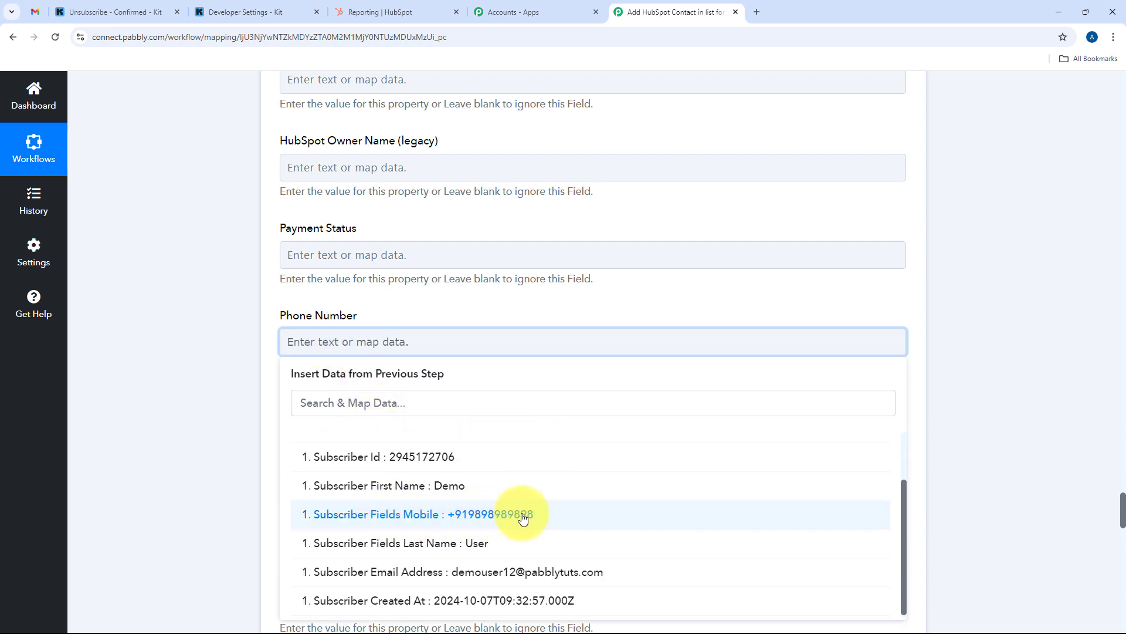
{"action": "left_click", "coordinate": [474, 517]}
{"action": "left_click", "coordinate": [174, 305]}
Leave the remaining contact properties blank, save the Create a Contact action and send its test request.
{"action": "scroll", "coordinate": [308, 308], "scroll_direction": "up", "scroll_amount": 6}
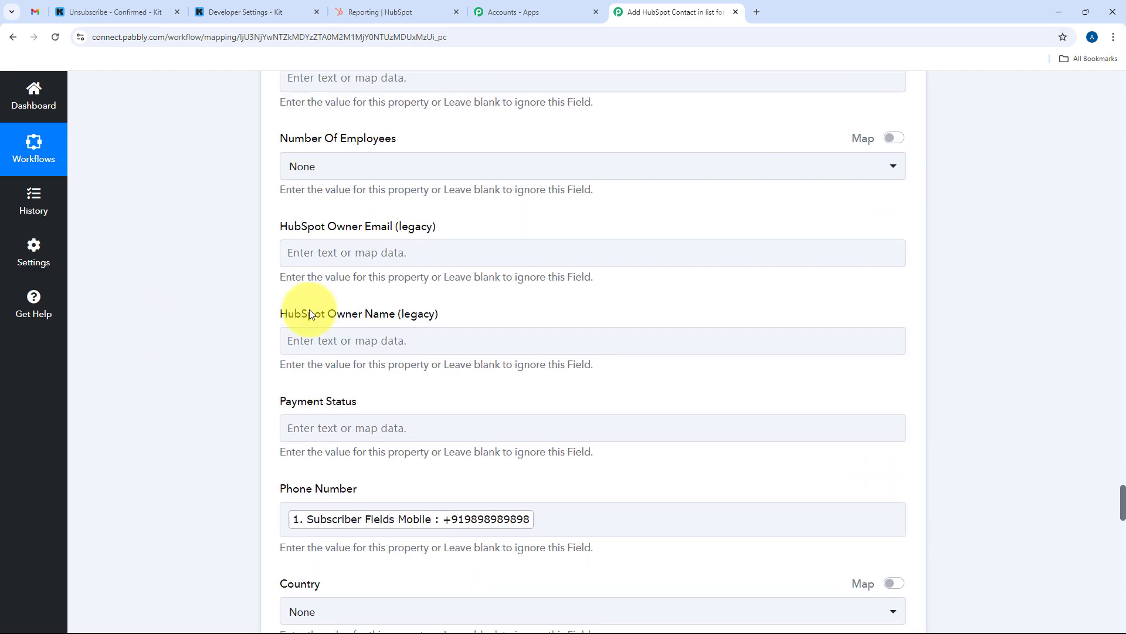
{"action": "scroll", "coordinate": [308, 309], "scroll_direction": "down", "scroll_amount": 3}
{"action": "scroll", "coordinate": [311, 314], "scroll_direction": "down", "scroll_amount": 1}
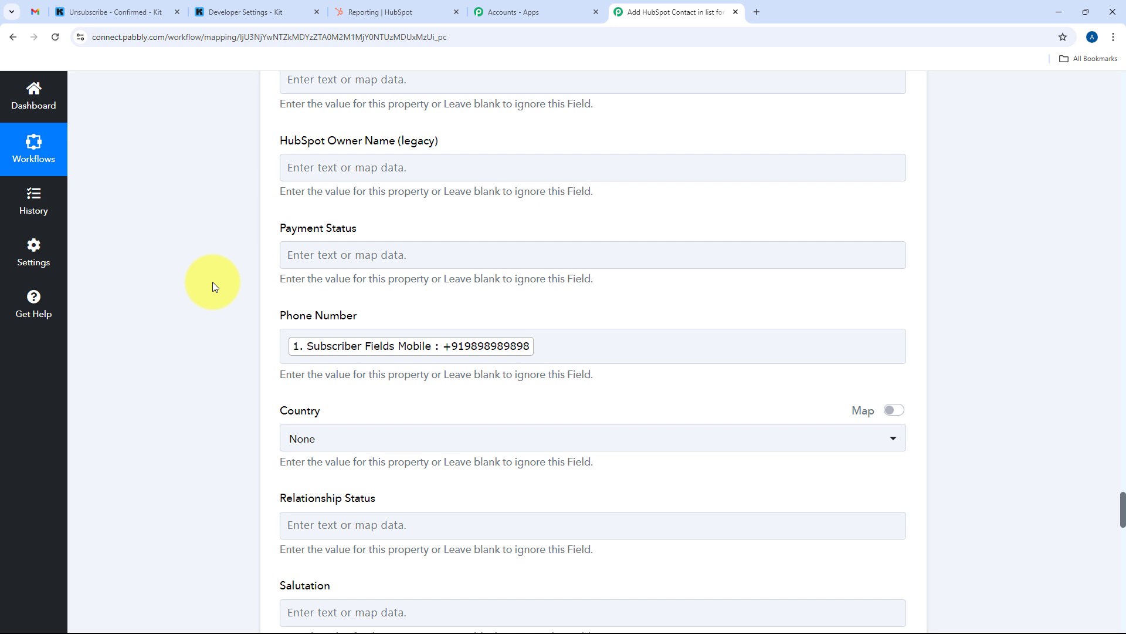
{"action": "scroll", "coordinate": [263, 223], "scroll_direction": "down", "scroll_amount": 15}
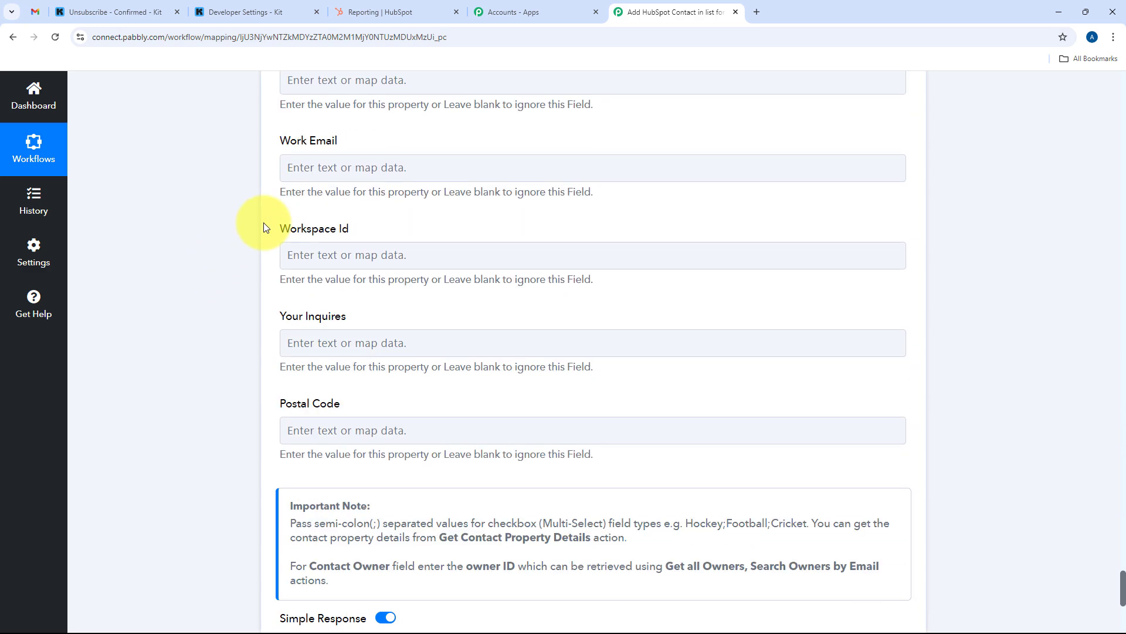
{"action": "scroll", "coordinate": [263, 228], "scroll_direction": "down", "scroll_amount": 5}
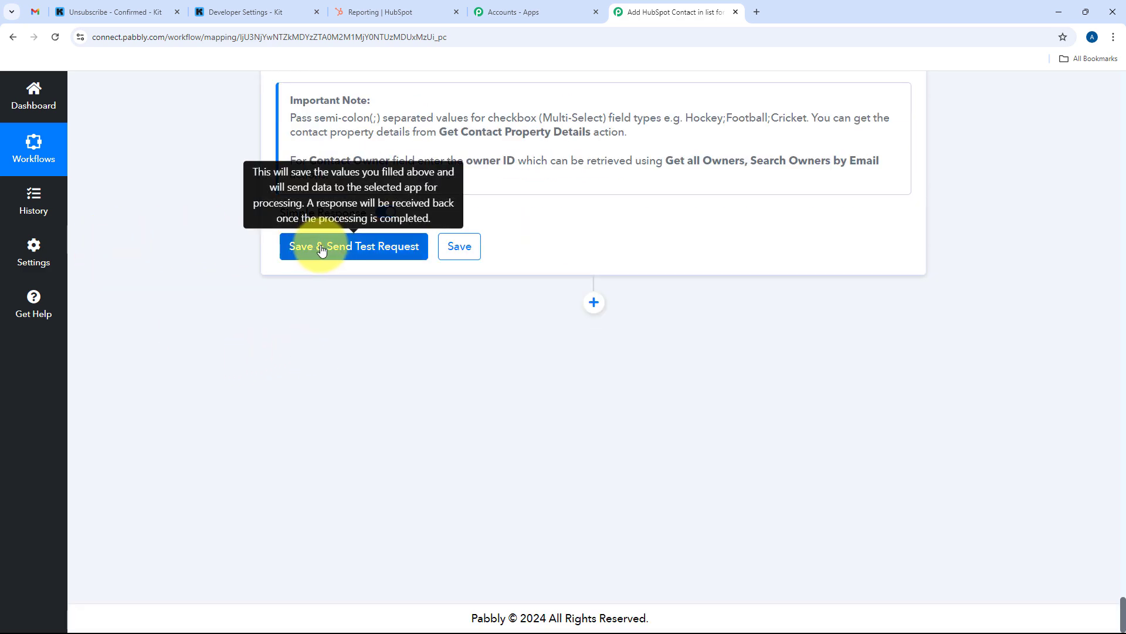
{"action": "left_click", "coordinate": [359, 251]}
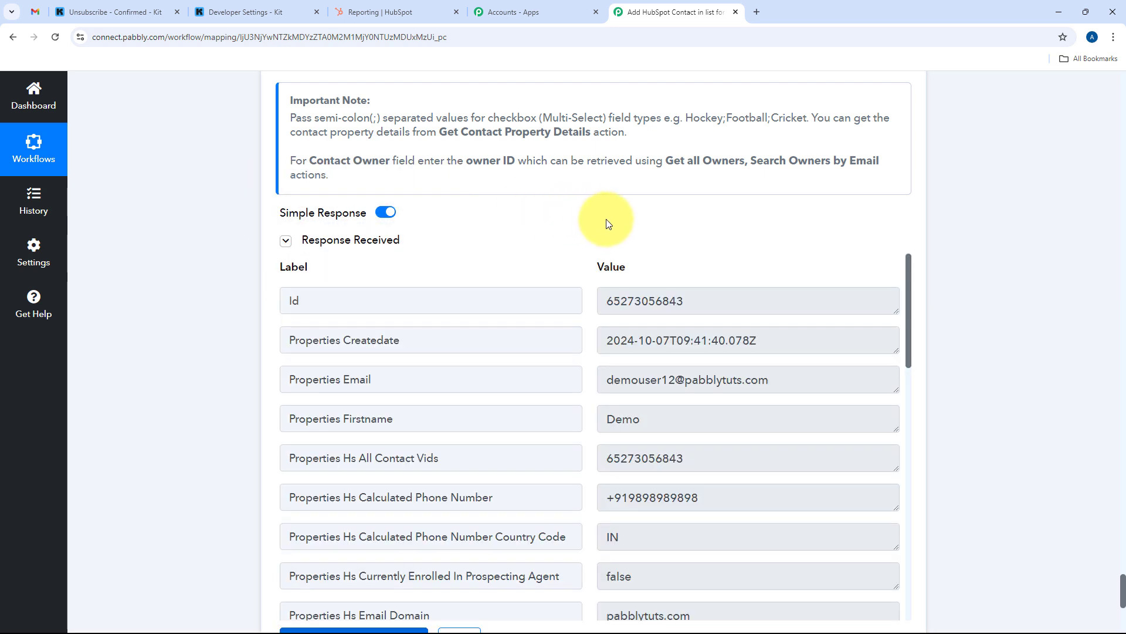
Review the contact ID, email, first name and phone number in the Create a Contact test response.
{"action": "scroll", "coordinate": [983, 236], "scroll_direction": "down", "scroll_amount": 2}
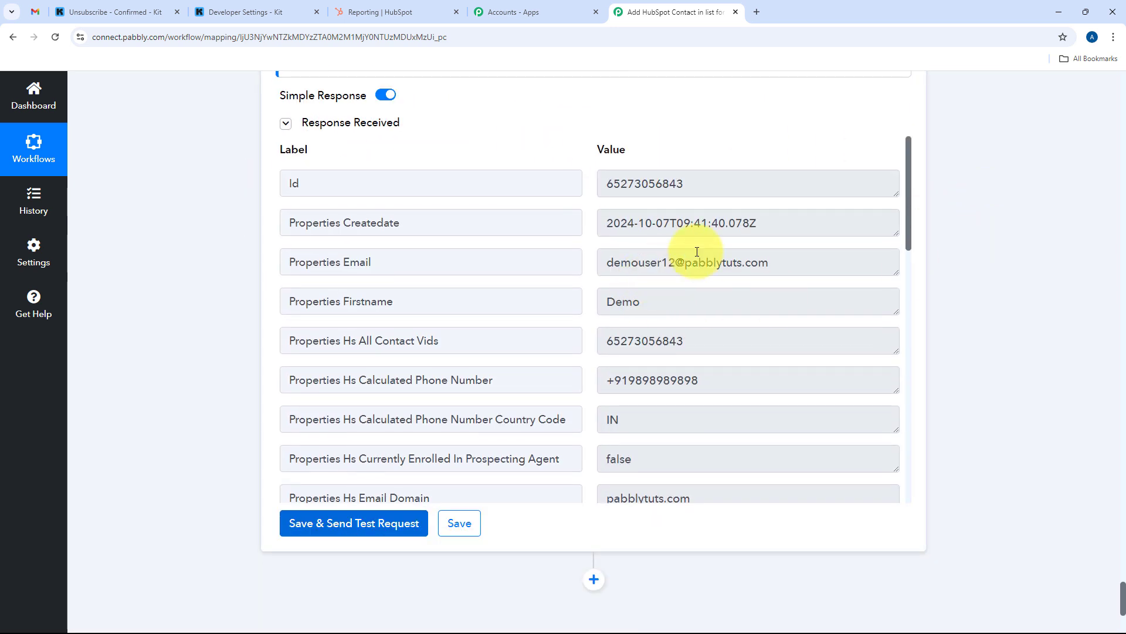
{"action": "scroll", "coordinate": [696, 251], "scroll_direction": "down", "scroll_amount": 4}
{"action": "scroll", "coordinate": [697, 249], "scroll_direction": "up", "scroll_amount": 4}
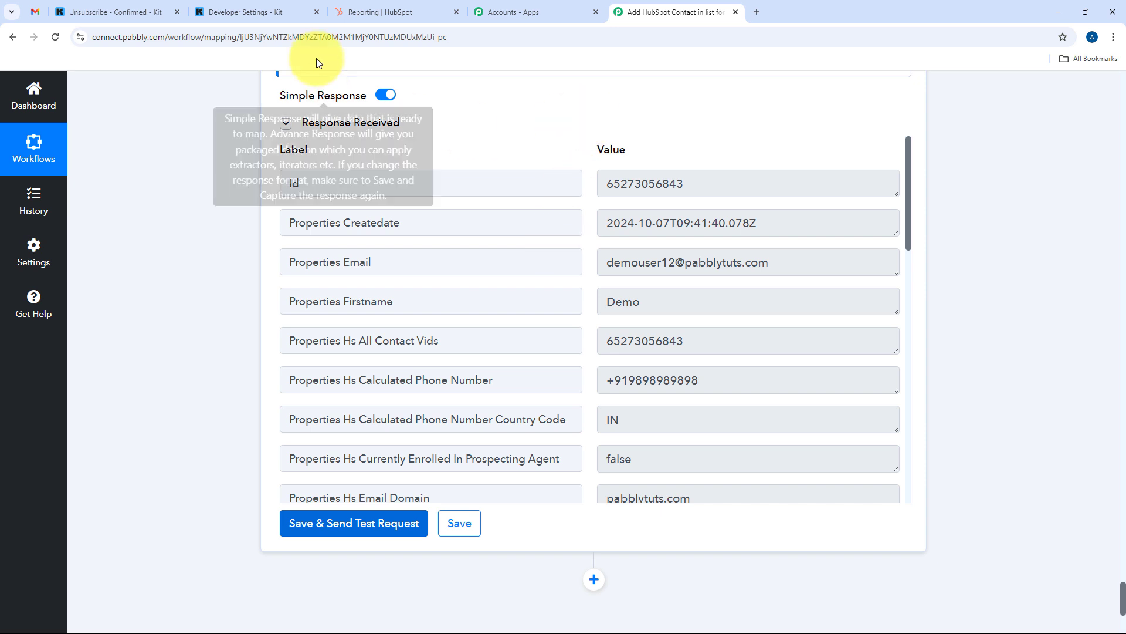
Switch to HubSpot, check the CRM Contacts list for the newly created contact, and return to the Pabbly Connect workflow.
{"action": "left_click", "coordinate": [387, 12]}
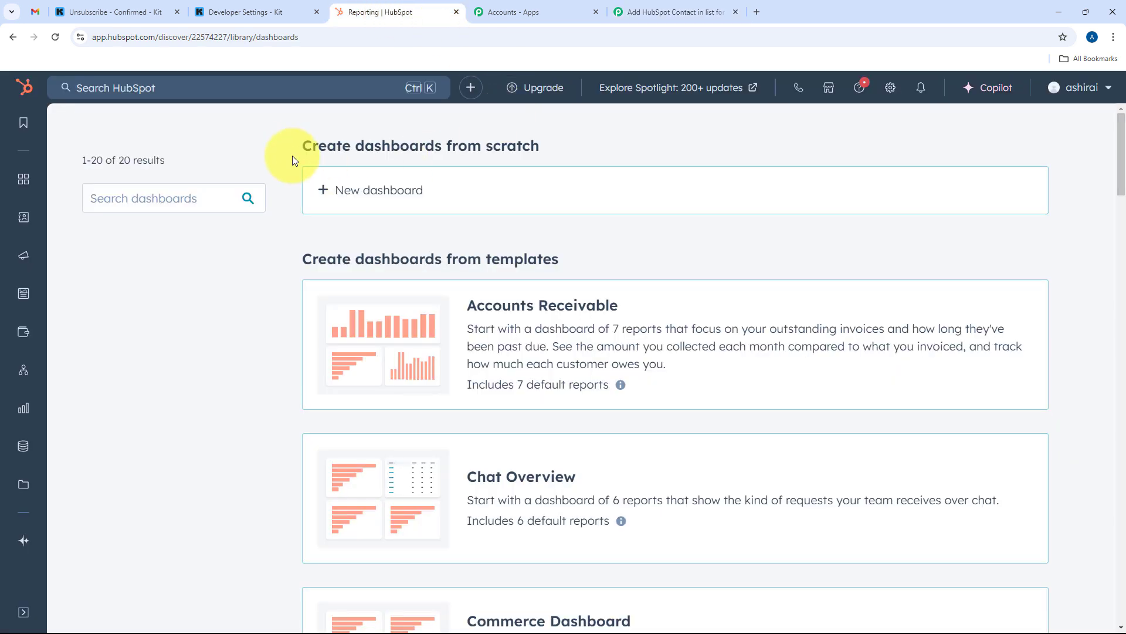
{"action": "mouse_move", "coordinate": [22, 218]}
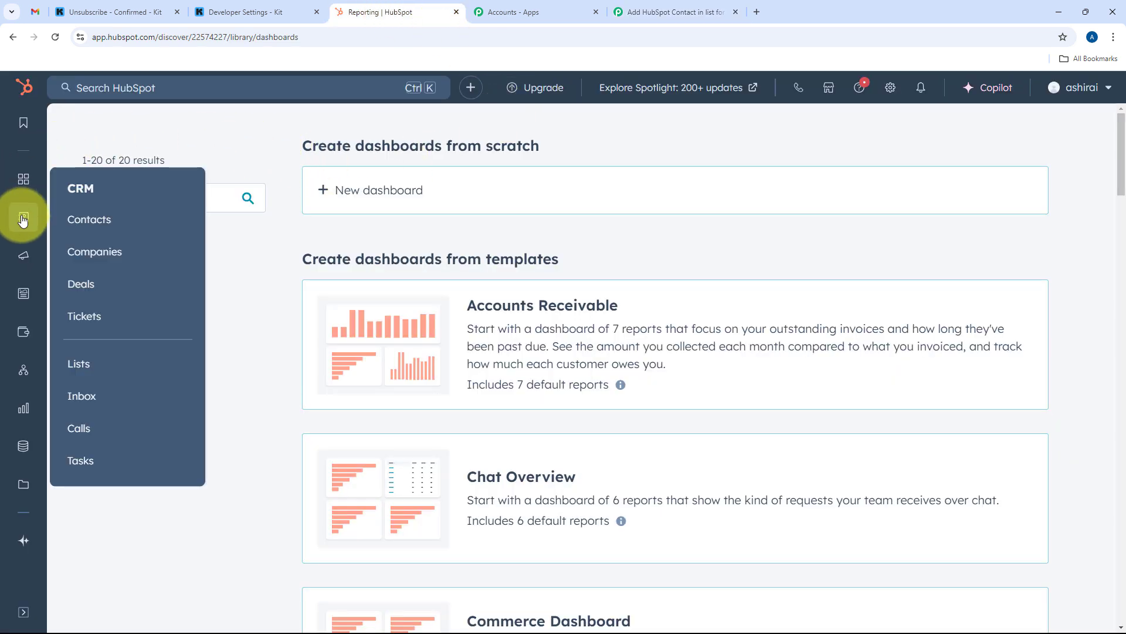
{"action": "left_click", "coordinate": [116, 221]}
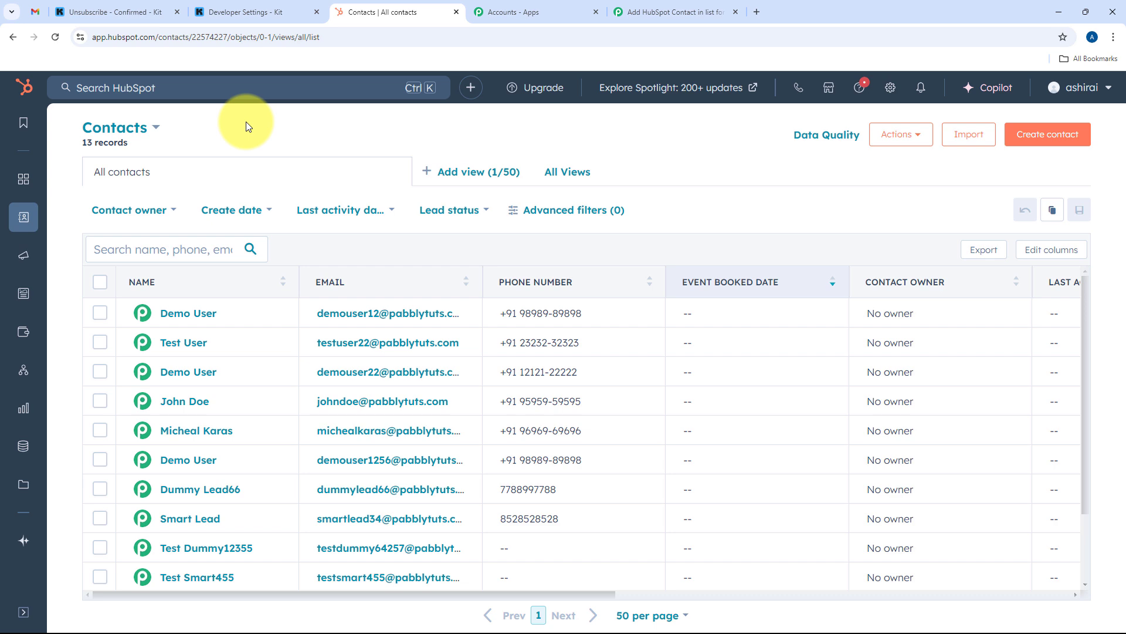
{"action": "left_click", "coordinate": [652, 11]}
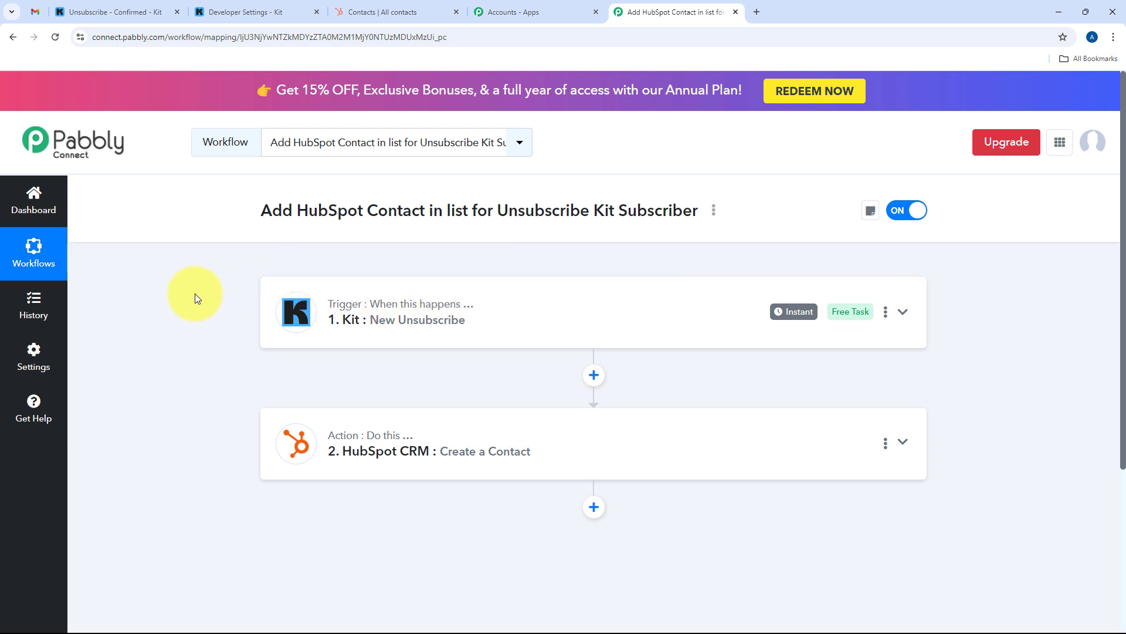
{"action": "scroll", "coordinate": [194, 294], "scroll_direction": "down", "scroll_amount": 1}
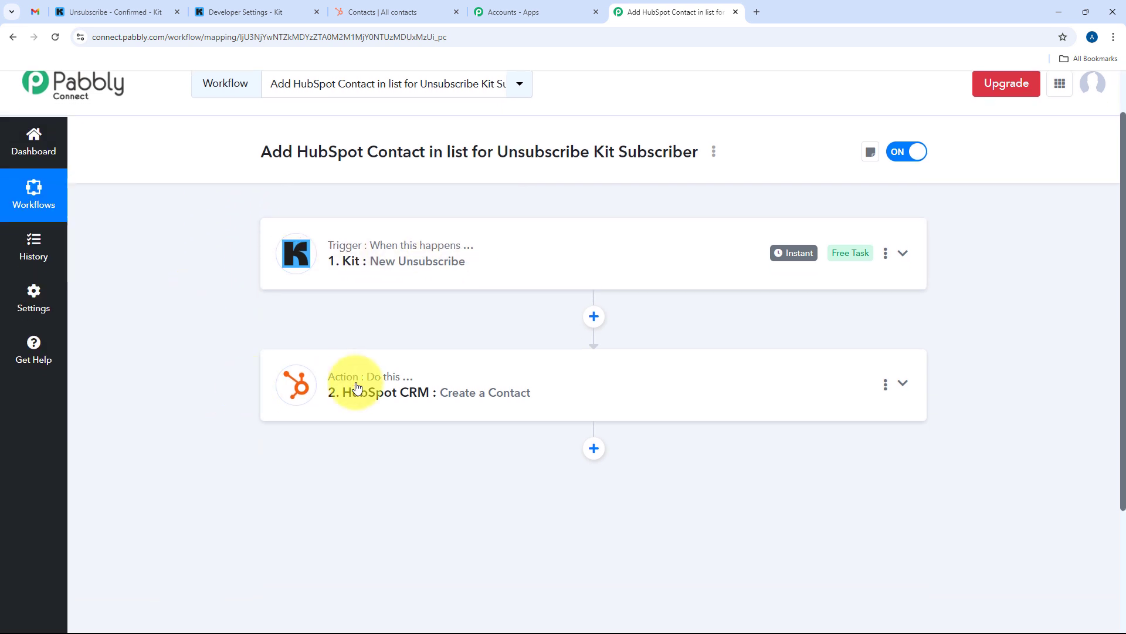